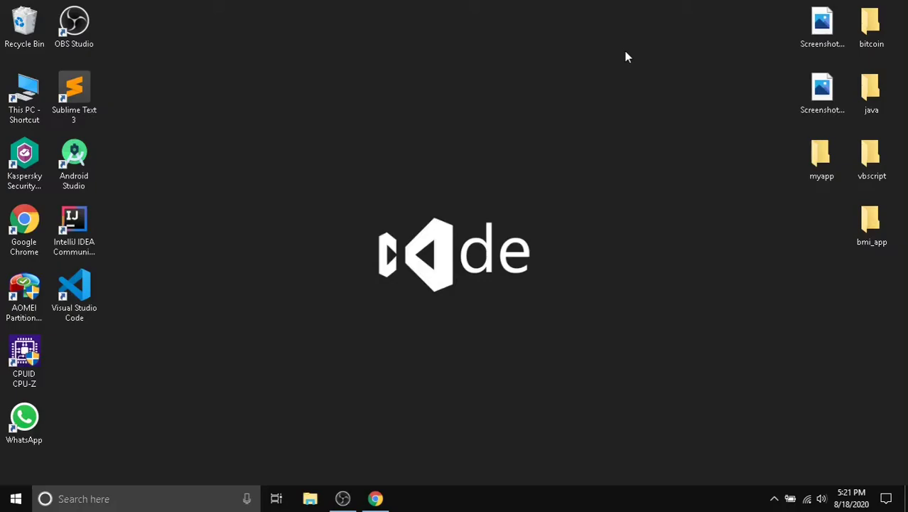
- In Chrome, search Google for 'vmware download' and open the VMware Workstation Pro download result
left_click(375, 499)
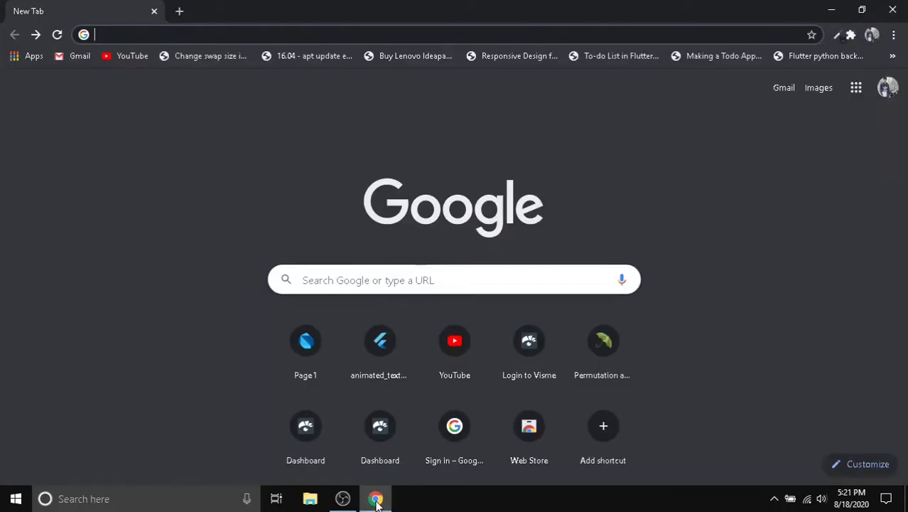
type("vm")
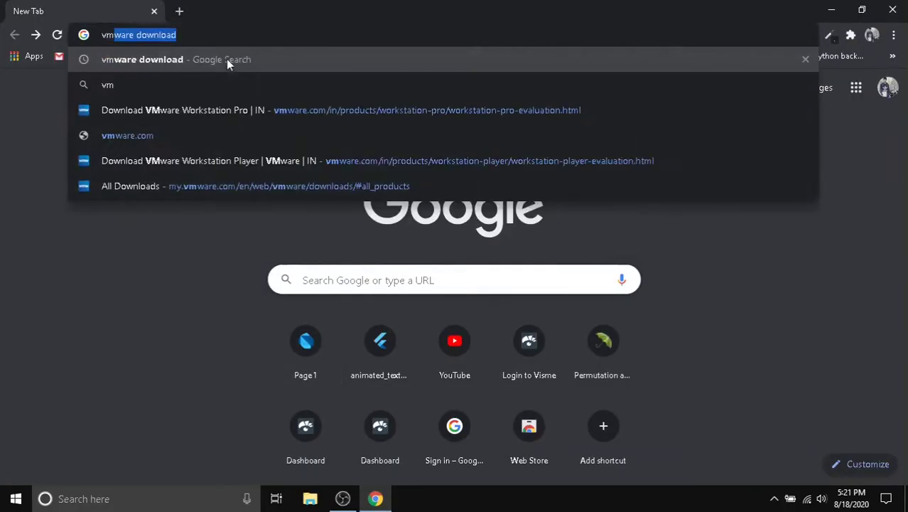
type("ware download")
key("Return")
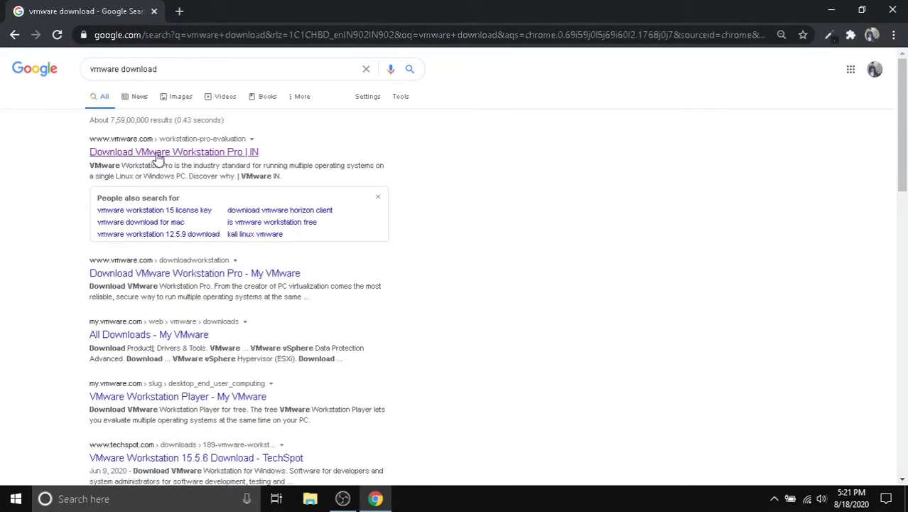
left_click(157, 152)
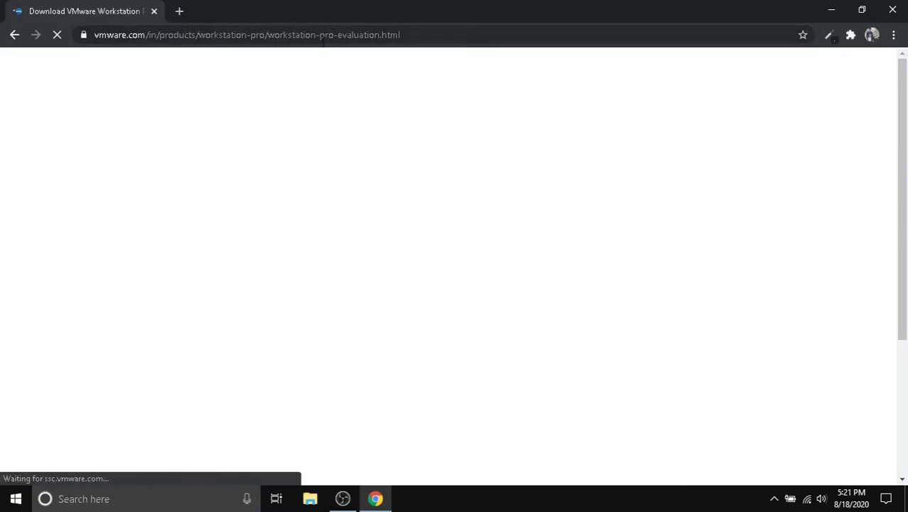
- Go through Downloads > Free Product Downloads to the Workstation Player page and review it
scroll(349, 254, "down", 3)
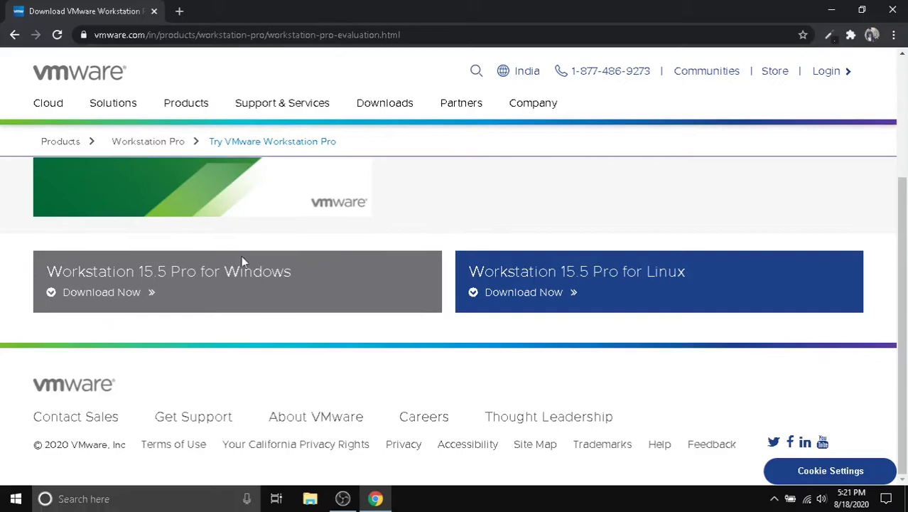
scroll(259, 248, "up", 3)
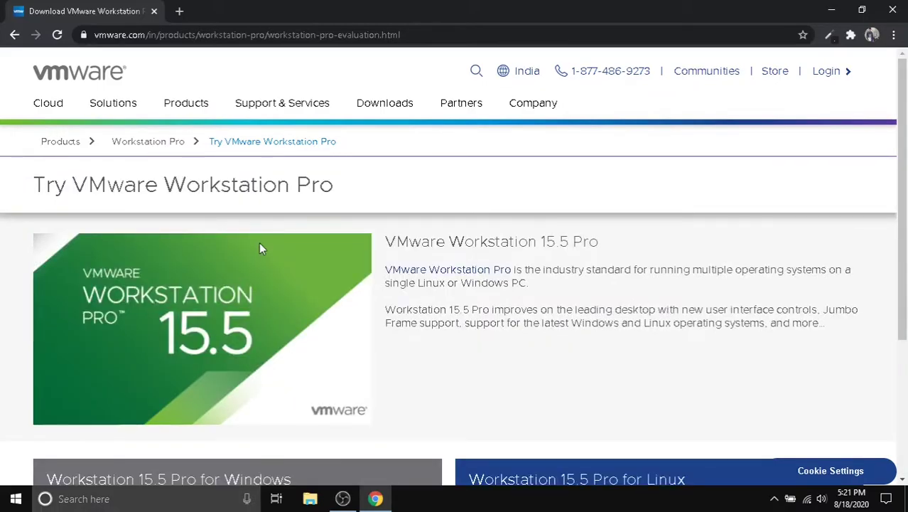
left_click(381, 107)
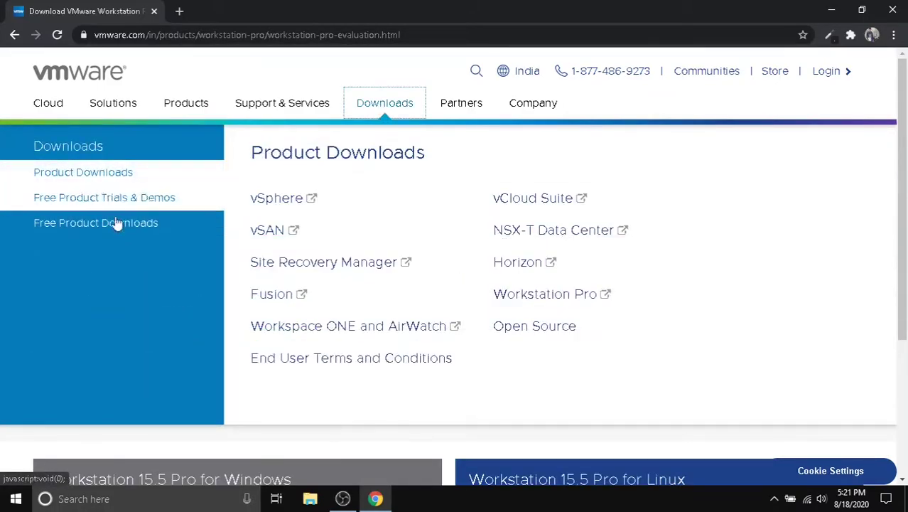
left_click(109, 226)
left_click(308, 237)
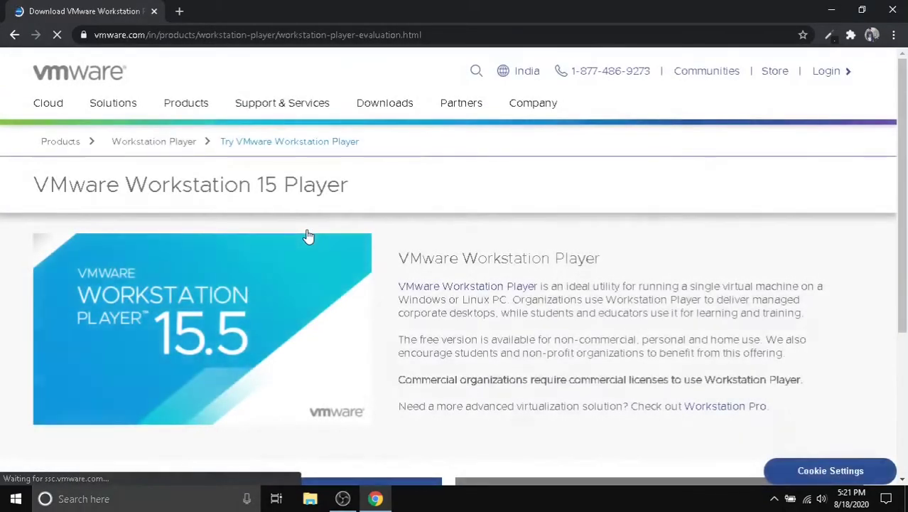
scroll(308, 236, "down", 3)
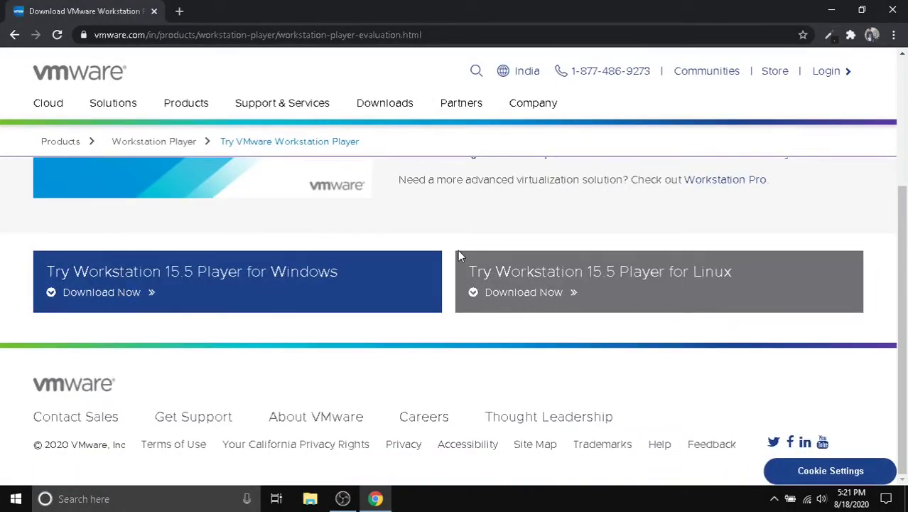
scroll(458, 252, "up", 3)
scroll(458, 252, "down", 2)
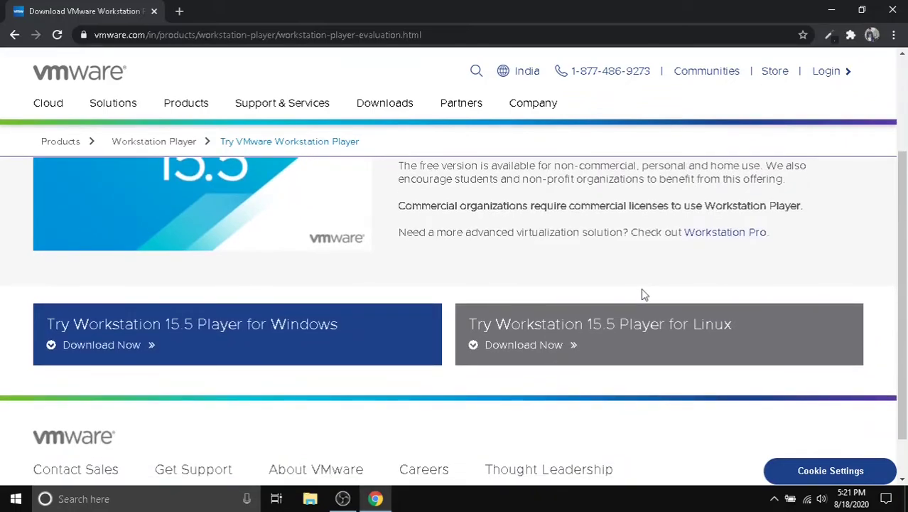
scroll(606, 307, "down", 1)
scroll(606, 306, "up", 4)
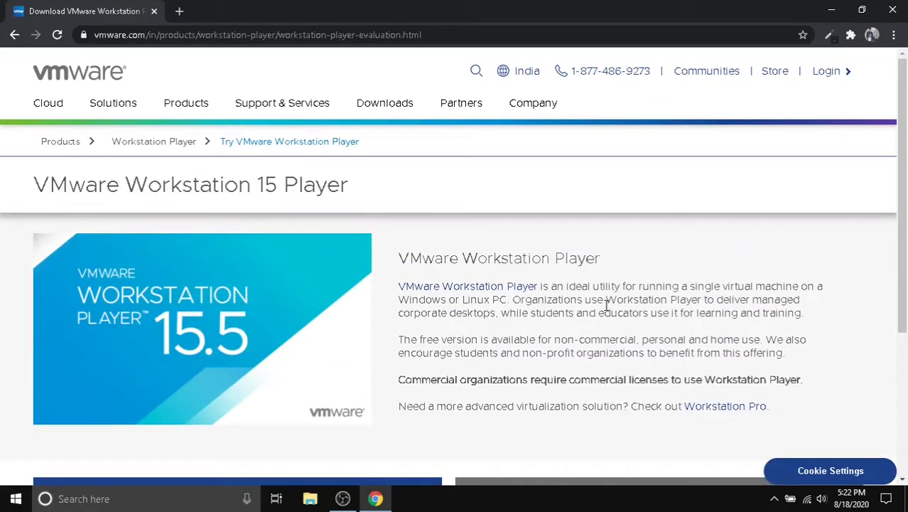
- Run VMware-player-15.5.5-16285975.exe from E:\softwares as administrator
left_click(831, 10)
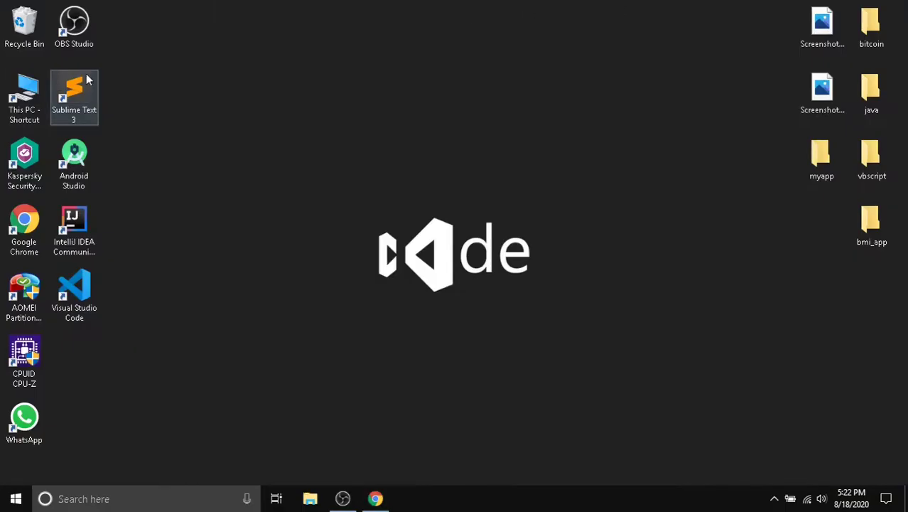
double_click(2, 107)
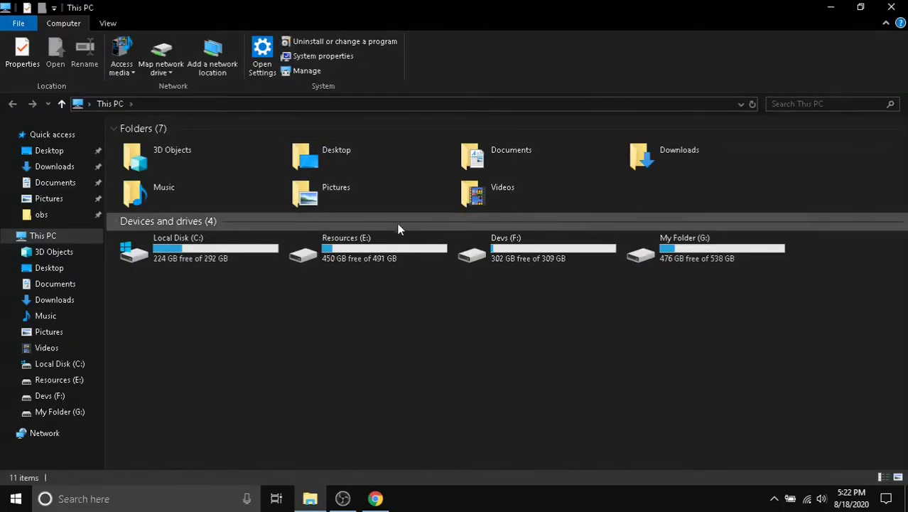
double_click(349, 254)
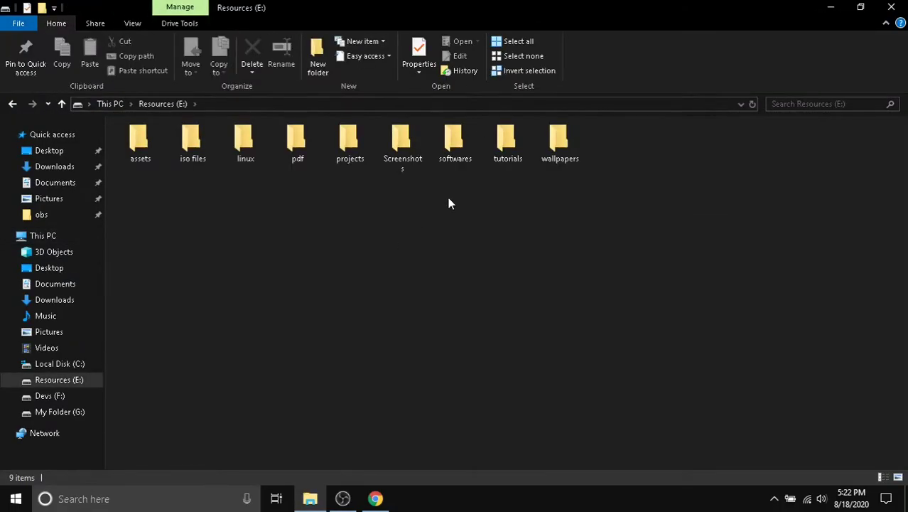
left_click(460, 161)
double_click(461, 160)
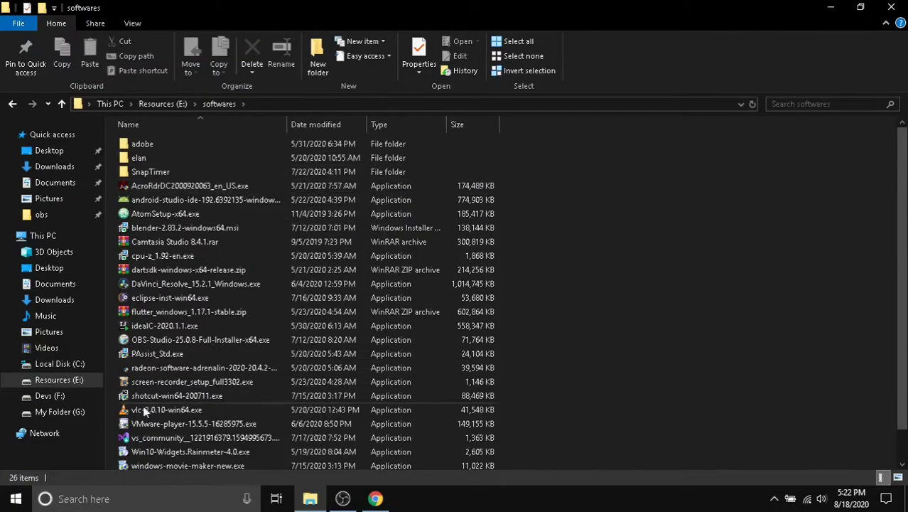
right_click(140, 425)
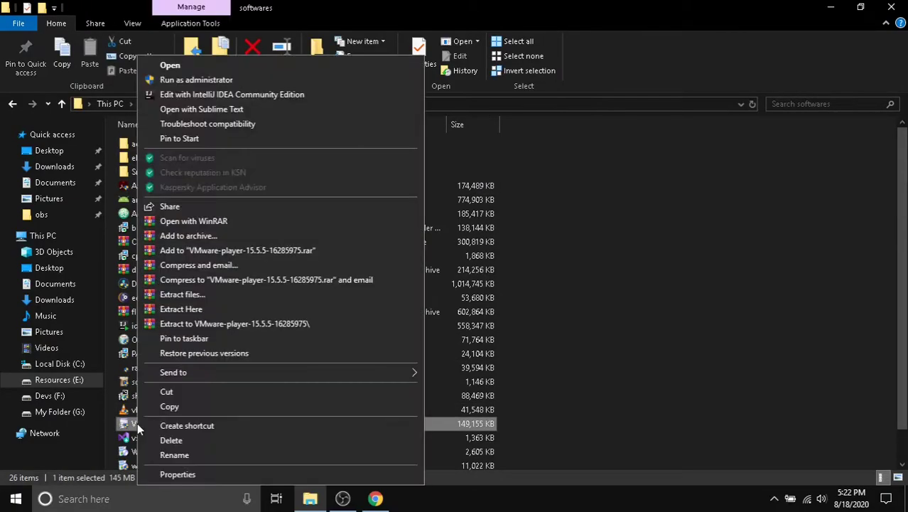
left_click(232, 79)
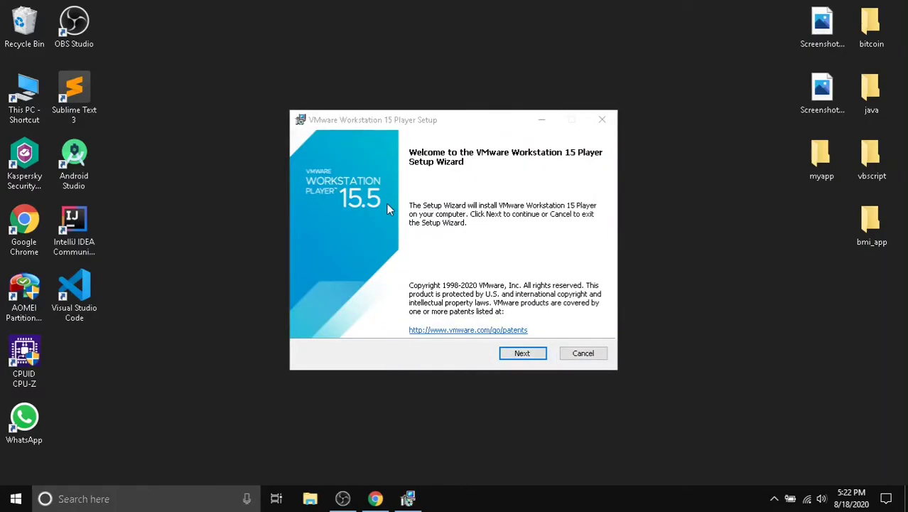
- Accept the licence, keep the default location, user experience settings and both shortcuts, and install
left_click(527, 353)
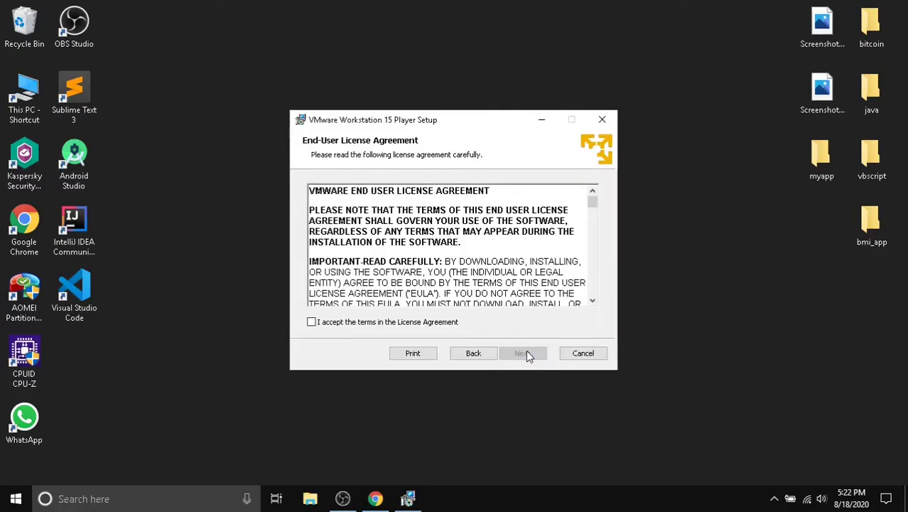
left_click(312, 322)
left_click(509, 352)
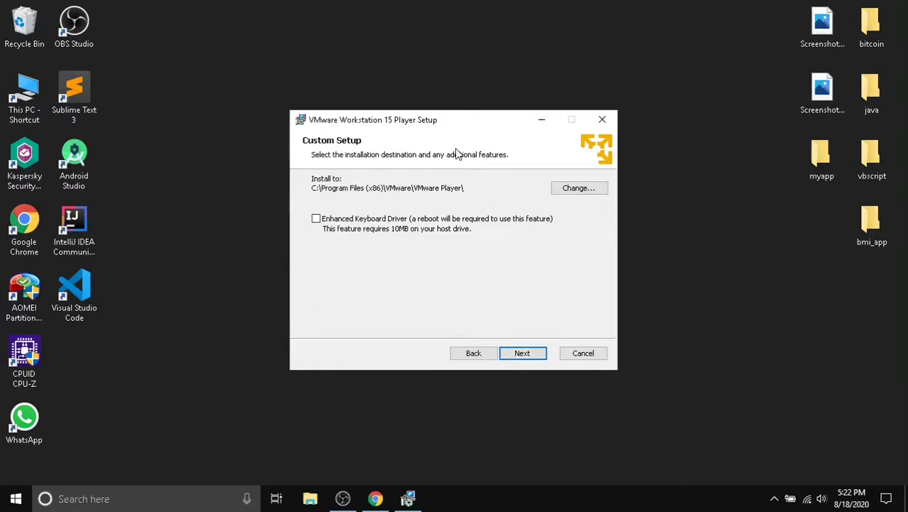
left_click(520, 356)
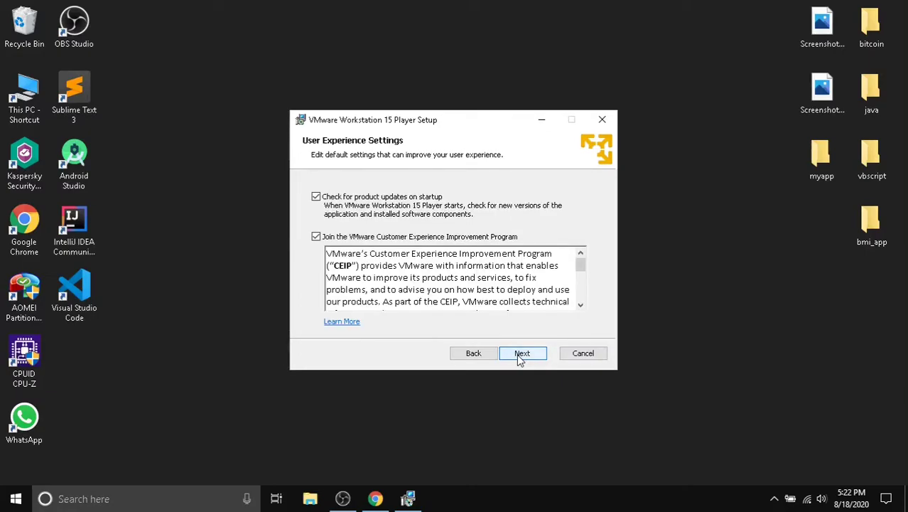
left_click(519, 358)
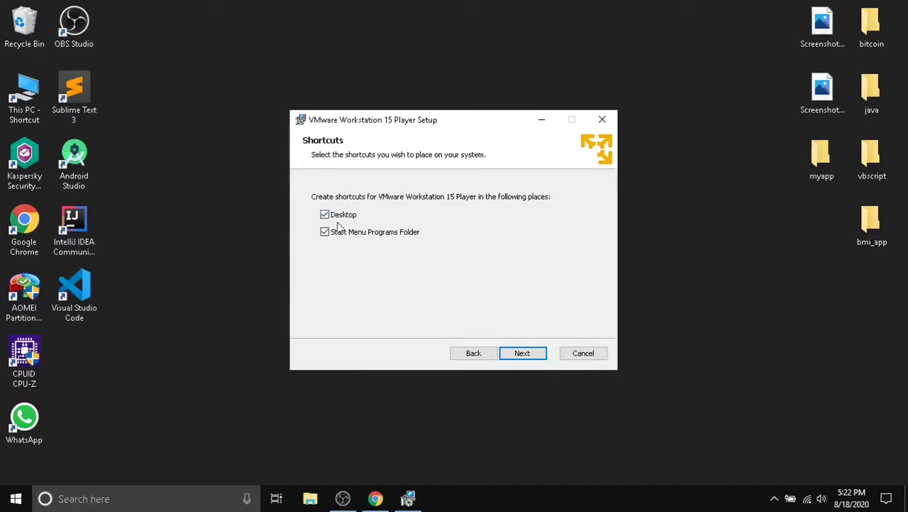
left_click(516, 348)
left_click(516, 350)
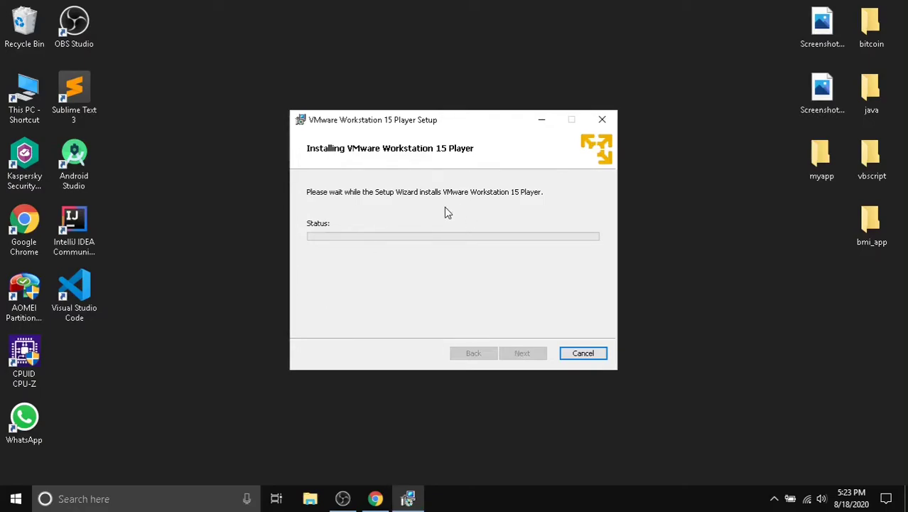
- Switch Wi-Fi off from the taskbar network panel during installation, then close the finished wizard
left_click_drag(452, 129, 437, 123)
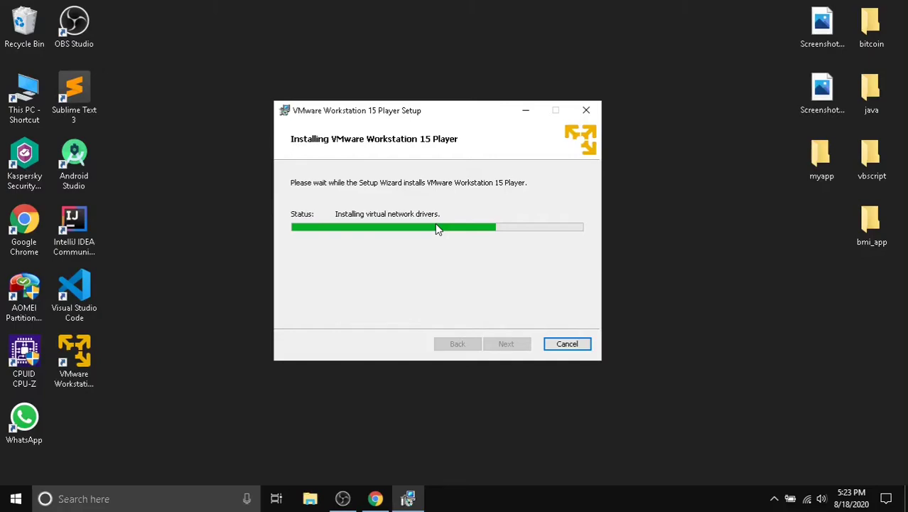
left_click(806, 500)
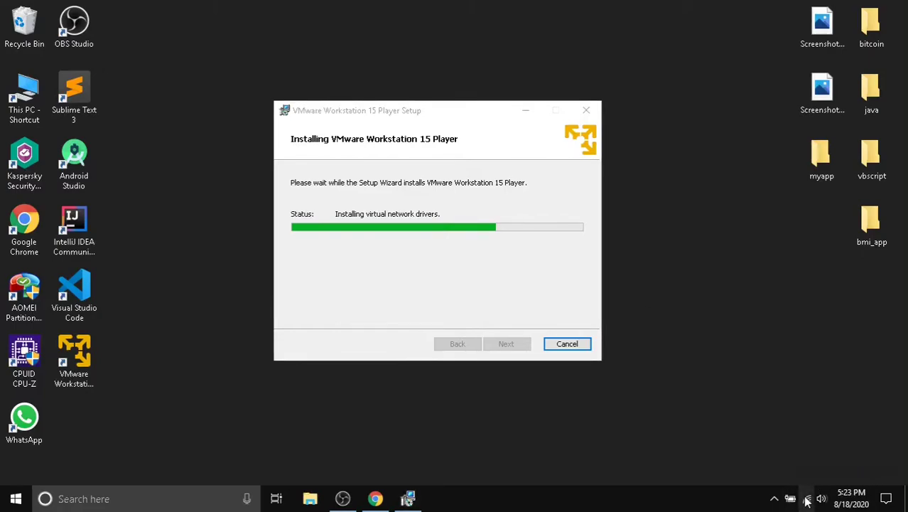
left_click(701, 470)
left_click(573, 437)
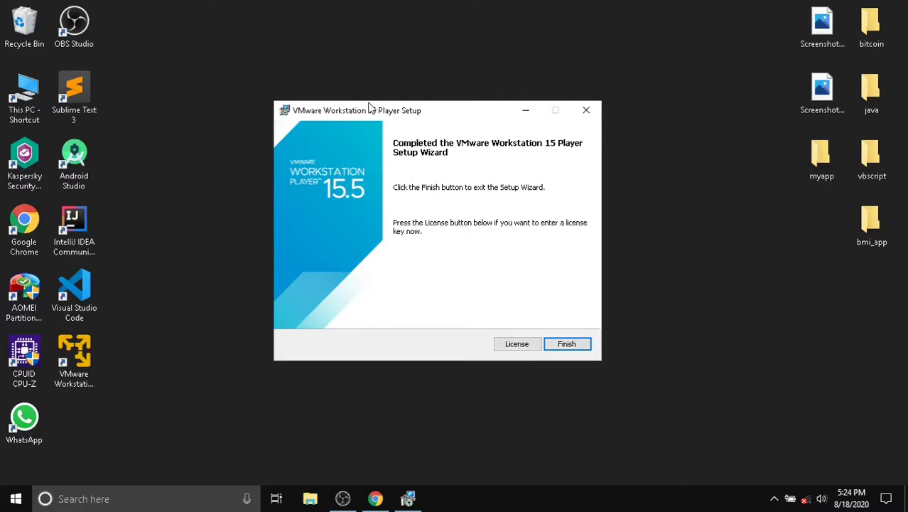
left_click(566, 343)
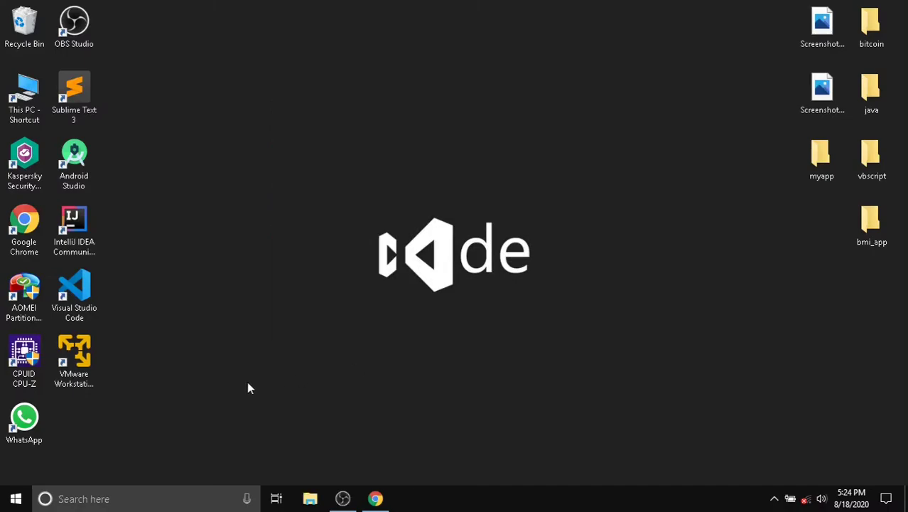
- Launch VMware Workstation from its desktop shortcut and pick free non-commercial use in the welcome setup
left_click(83, 362)
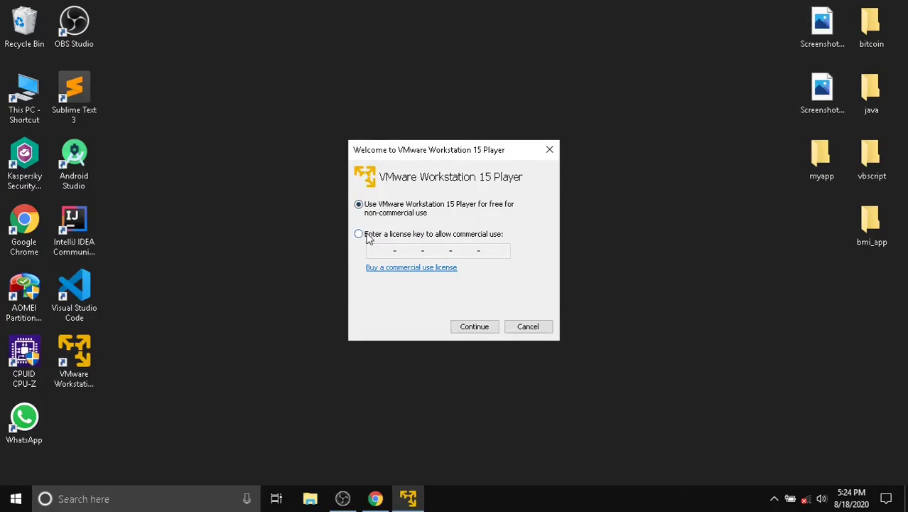
left_click(360, 237)
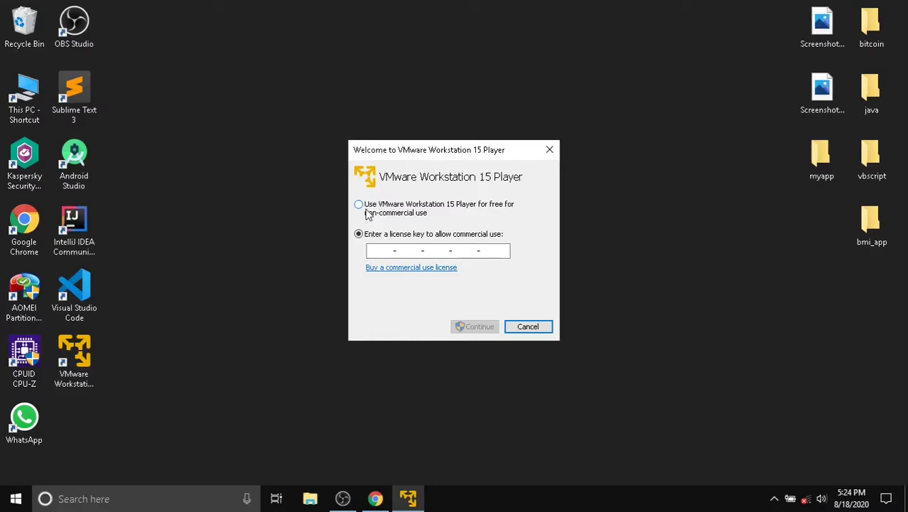
left_click(367, 213)
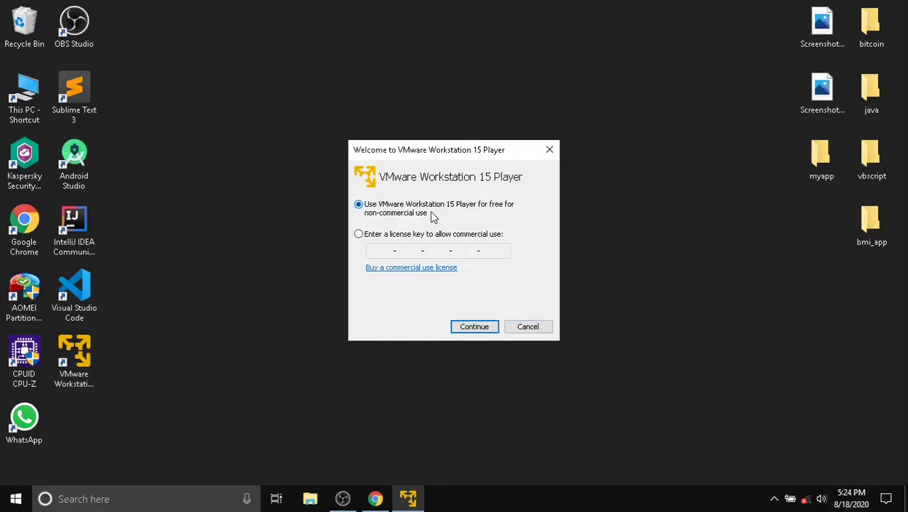
left_click(476, 328)
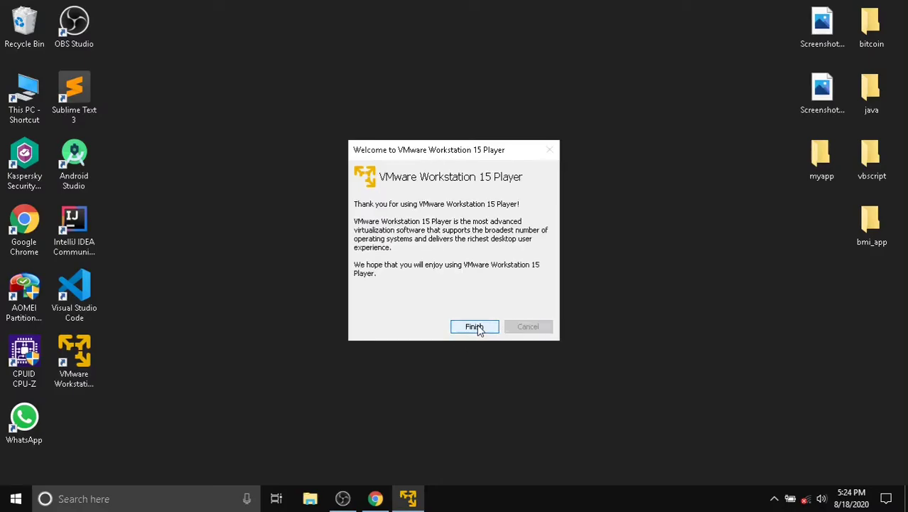
left_click(475, 327)
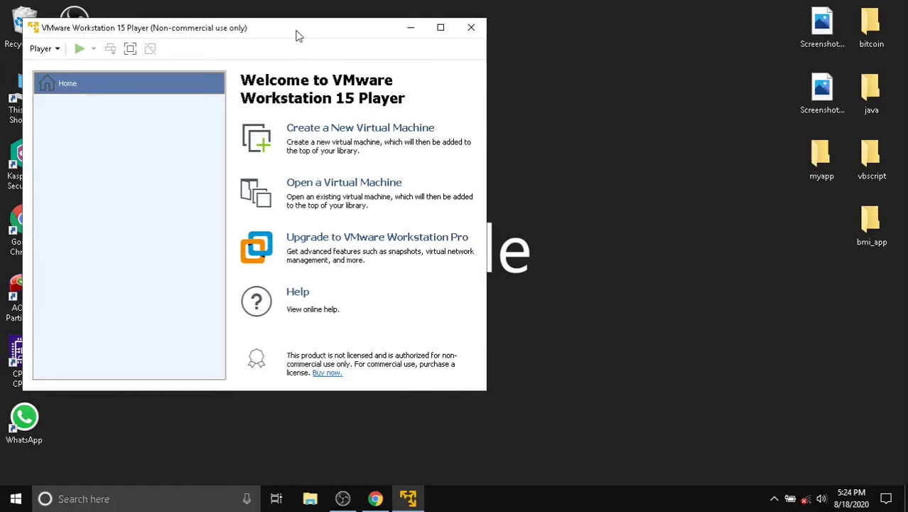
- Move and minimize the Player window, then bring Chrome back from the taskbar
left_click_drag(298, 36, 482, 54)
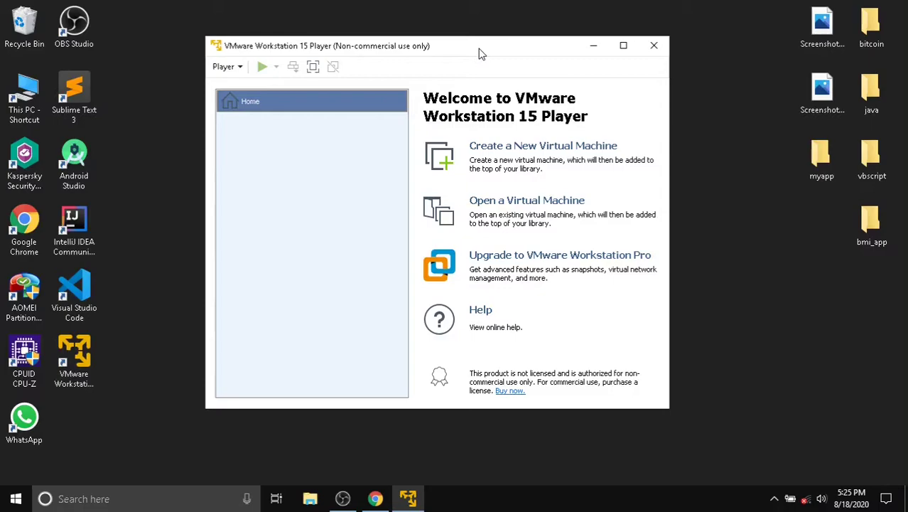
left_click(590, 50)
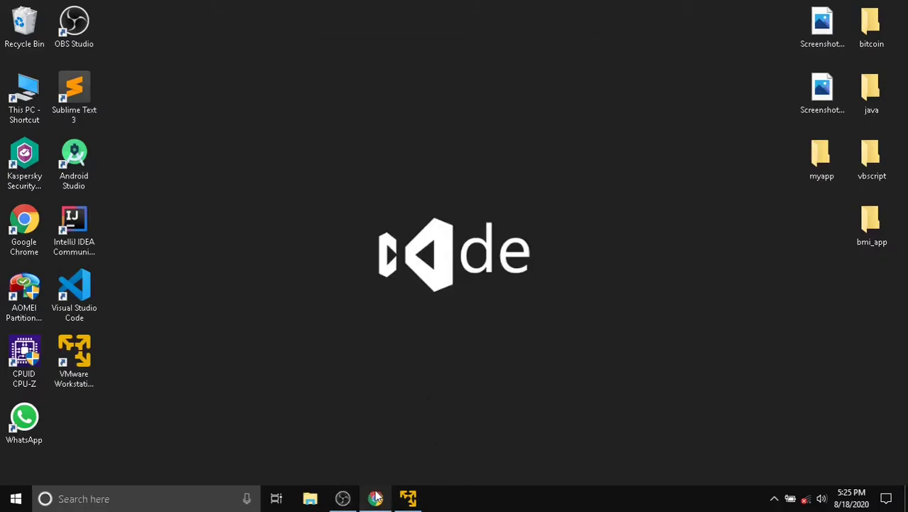
left_click(375, 498)
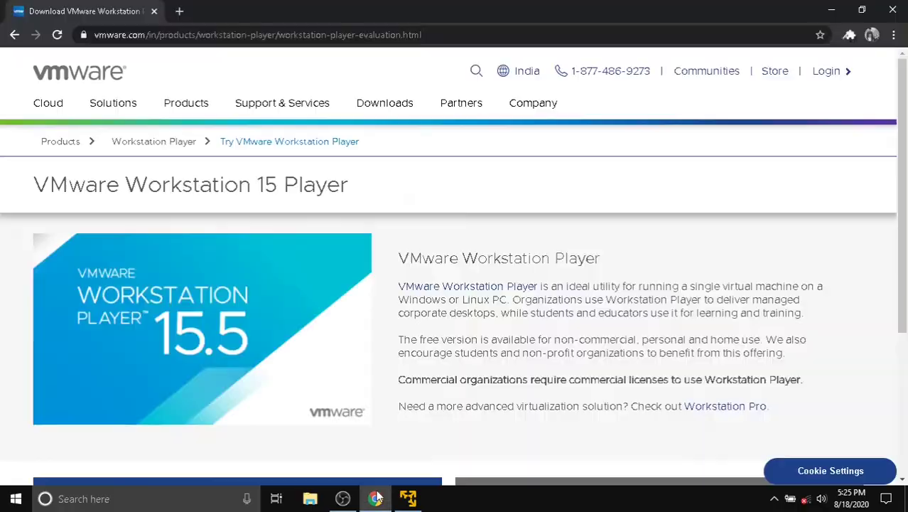
- Search Google for 'kalilinux' in a new Chrome tab
left_click(179, 12)
type("kali")
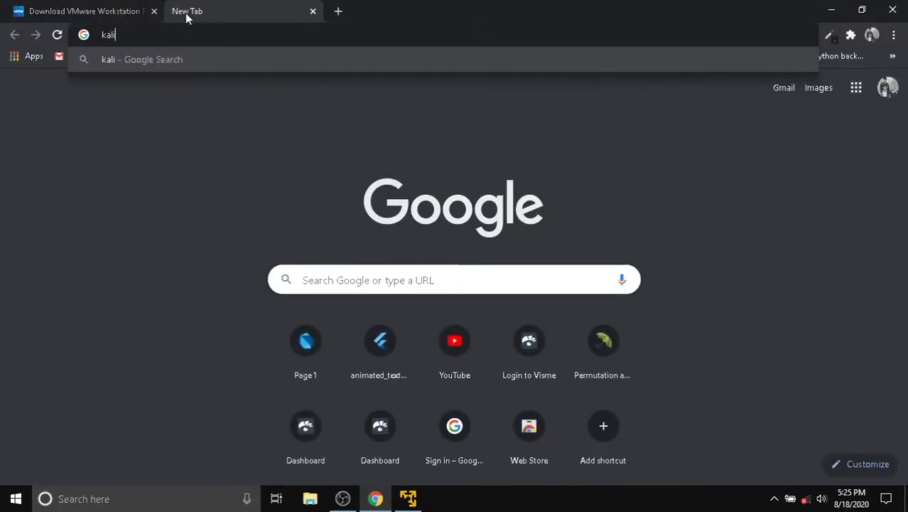
type("linux")
key("Return")
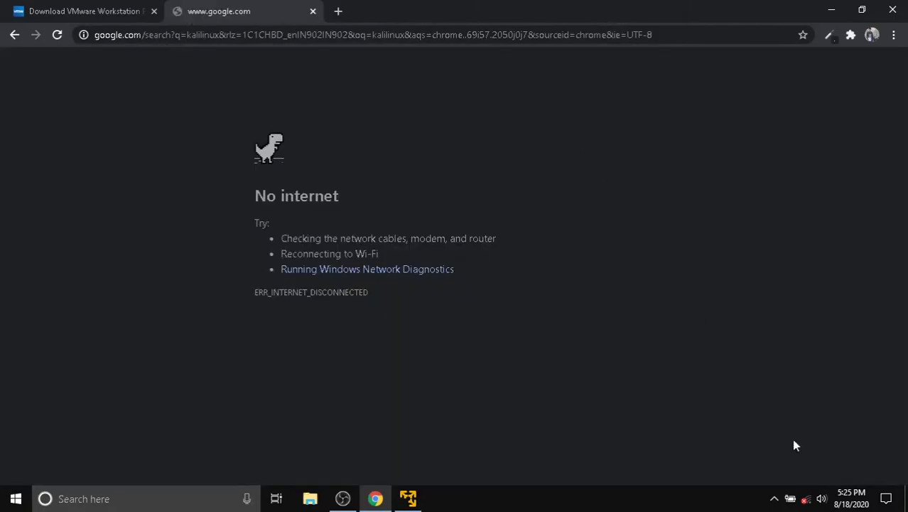
- Turn Wi-Fi on, connect to the vivo V3 network, and reload the search results
left_click(805, 500)
left_click(690, 463)
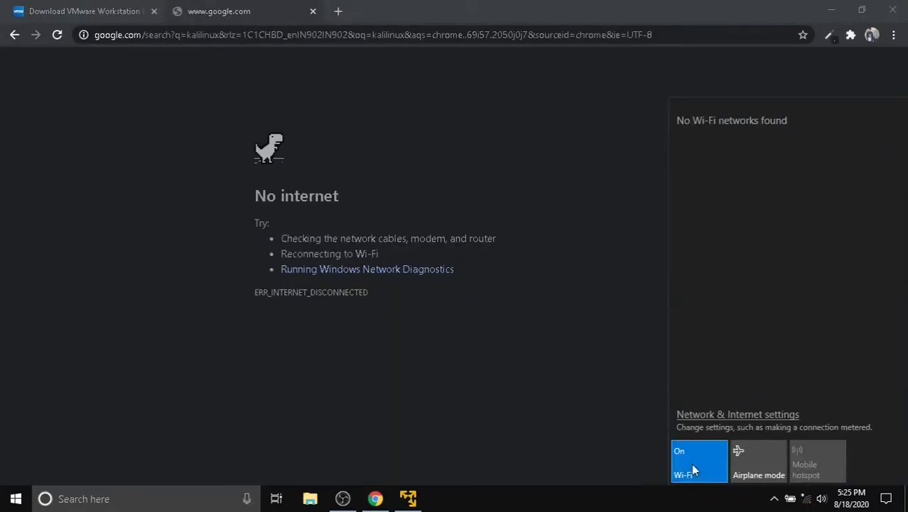
left_click(710, 126)
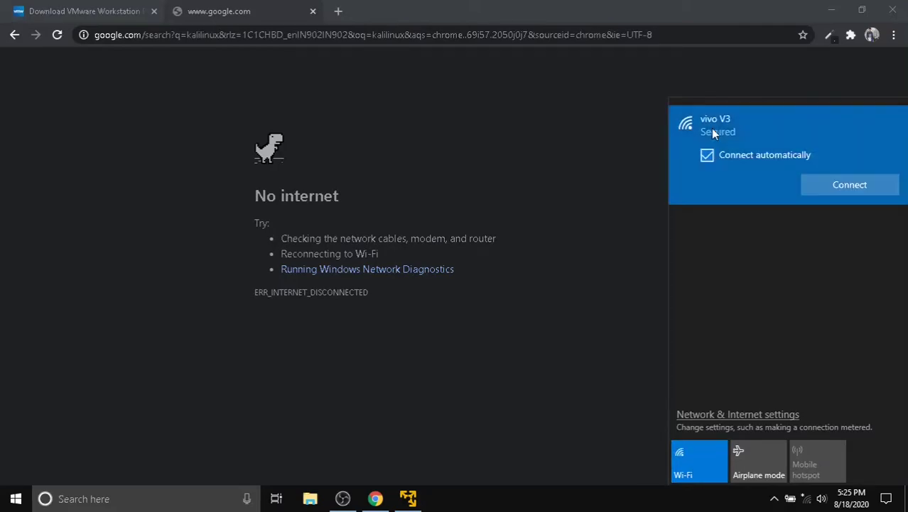
left_click(835, 193)
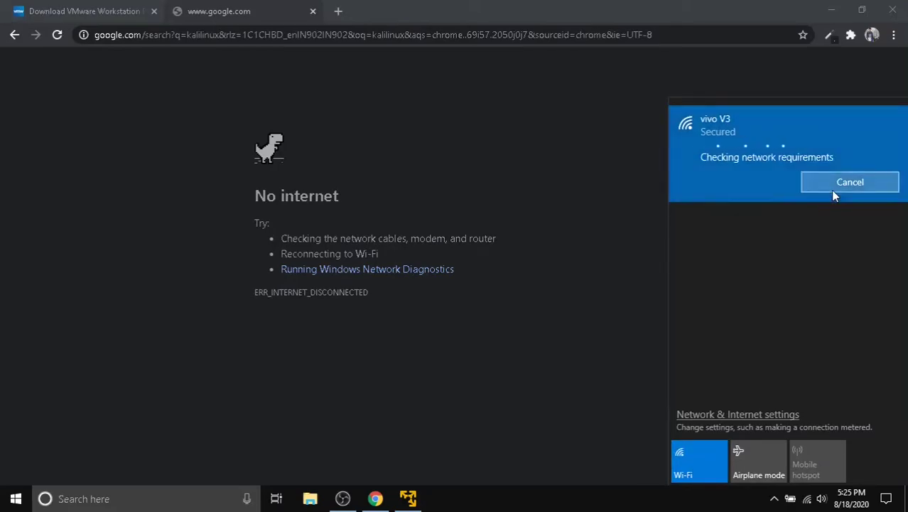
left_click(605, 153)
left_click(57, 35)
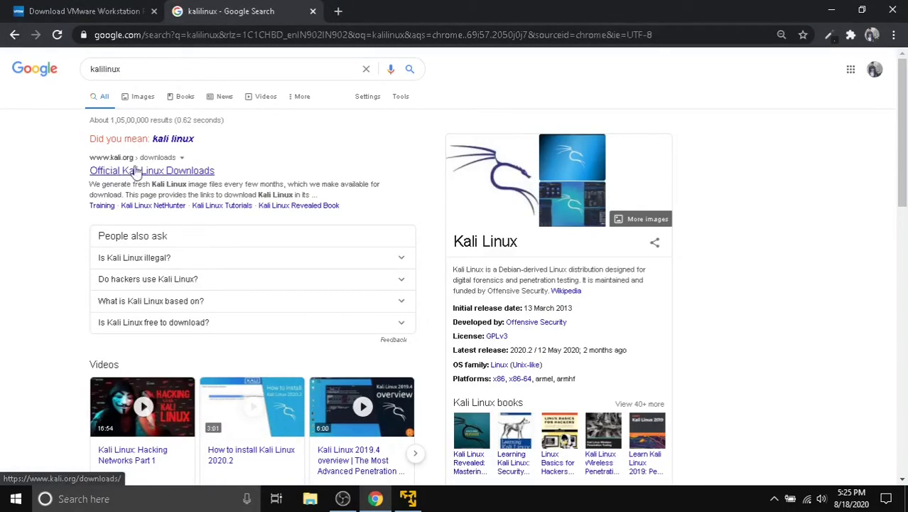
- Open the Official Kali Linux Downloads result and scroll to the 2020.2 image table
left_click(147, 171)
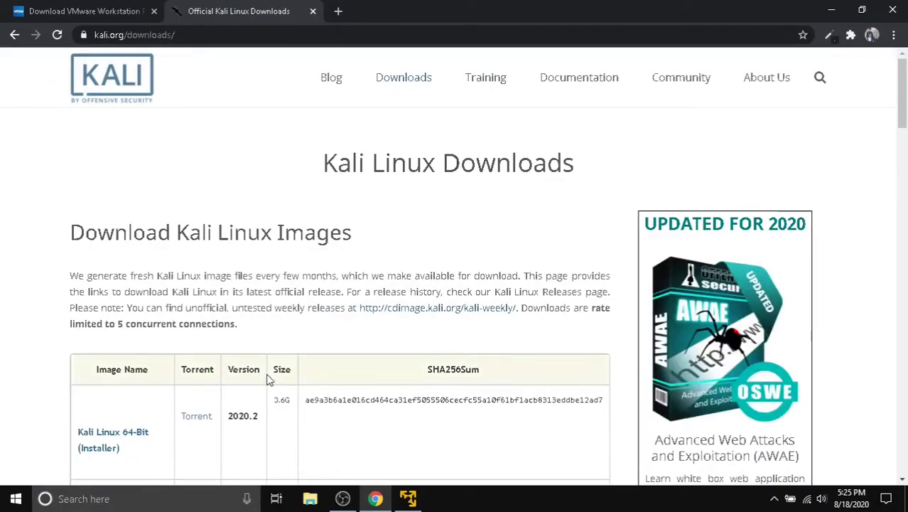
scroll(145, 171, "down", 3)
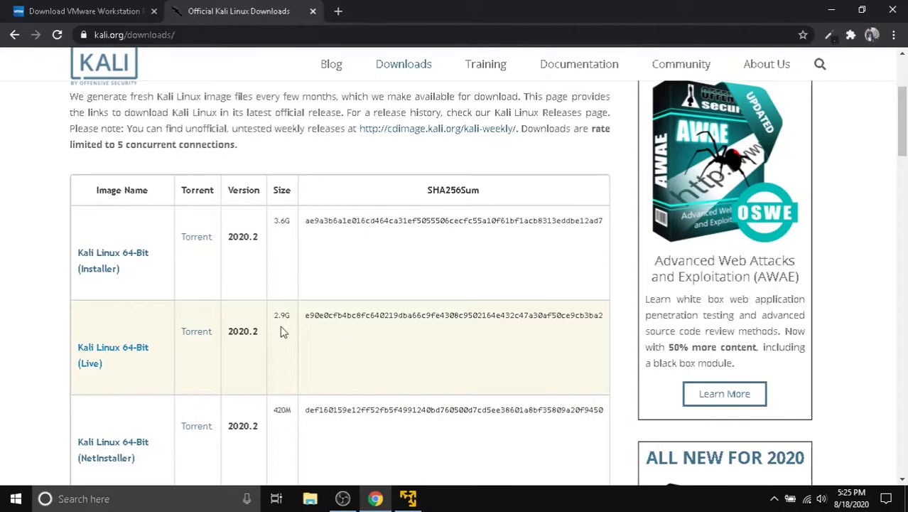
scroll(280, 330, "down", 2)
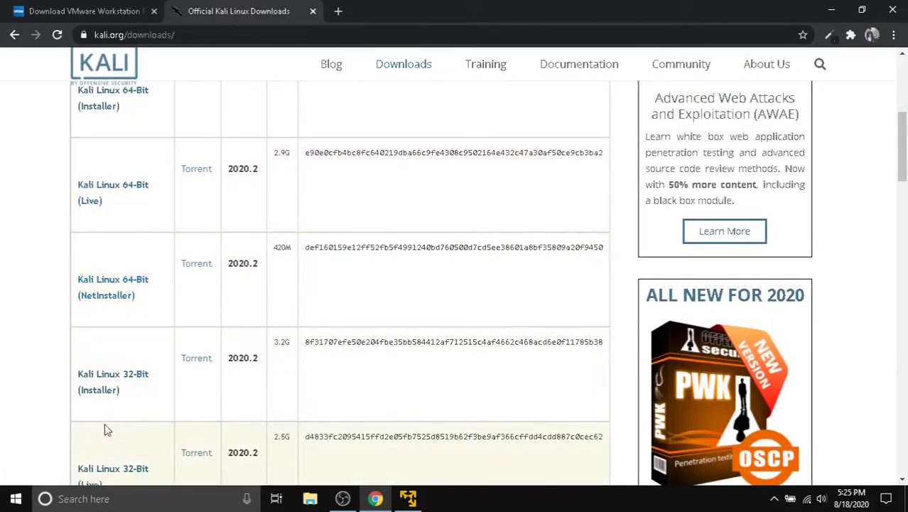
scroll(288, 235, "up", 1)
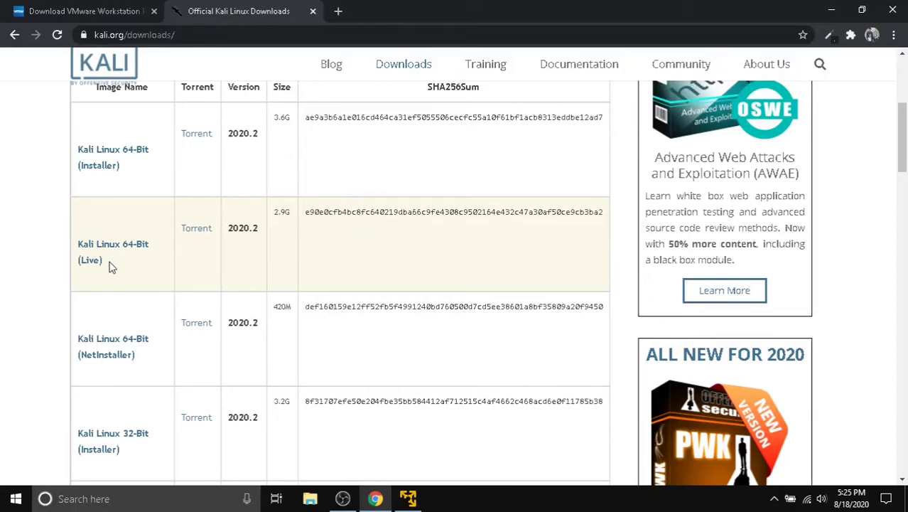
scroll(110, 266, "down", 4)
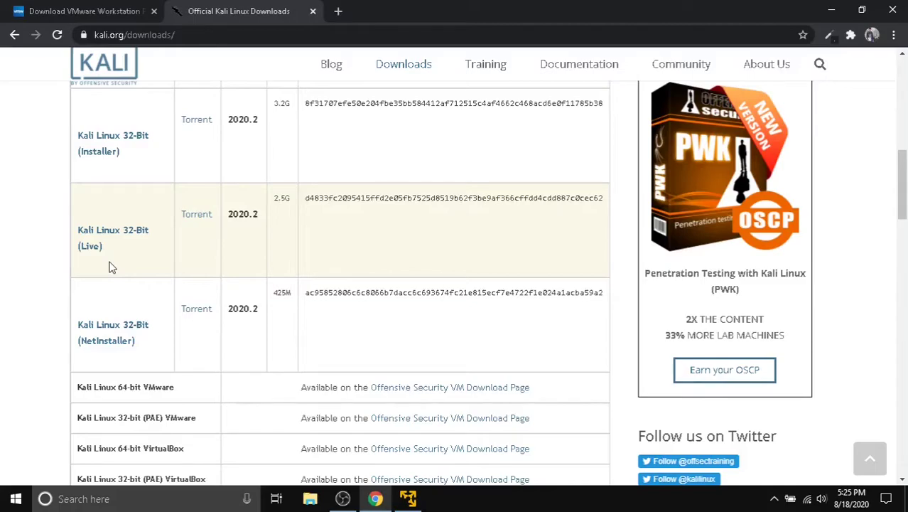
scroll(110, 267, "down", 2)
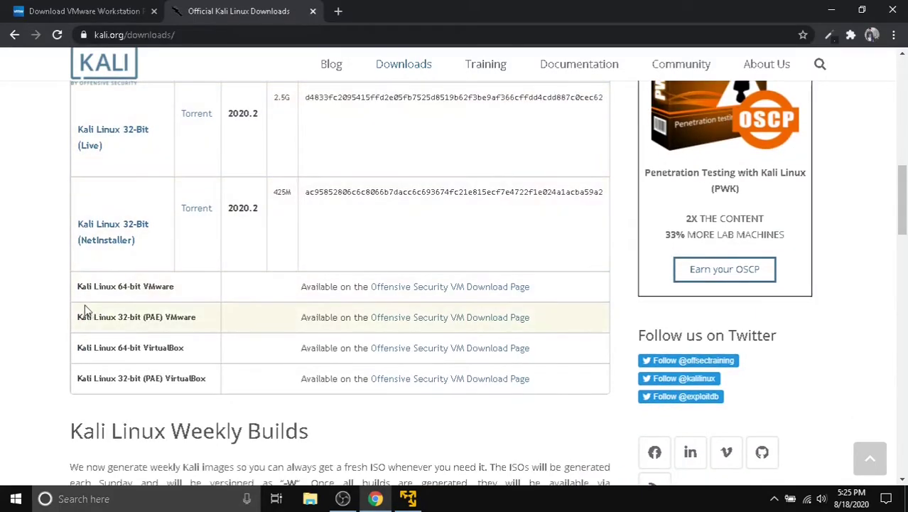
- Highlight the 64-bit VMware and VirtualBox rows in the image table
left_click_drag(174, 287, 142, 287)
left_click(179, 288)
left_click_drag(186, 349, 144, 348)
left_click_drag(175, 298, 150, 297)
left_click(199, 278)
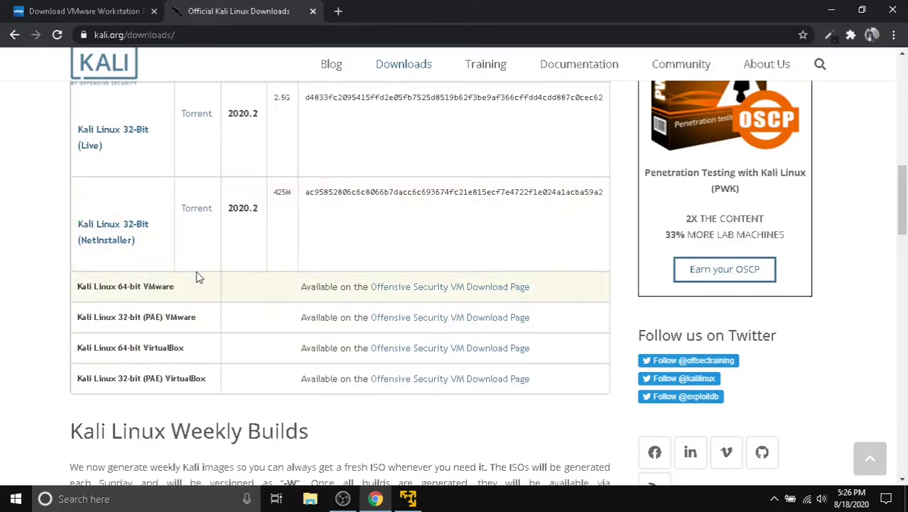
scroll(199, 278, "up", 3)
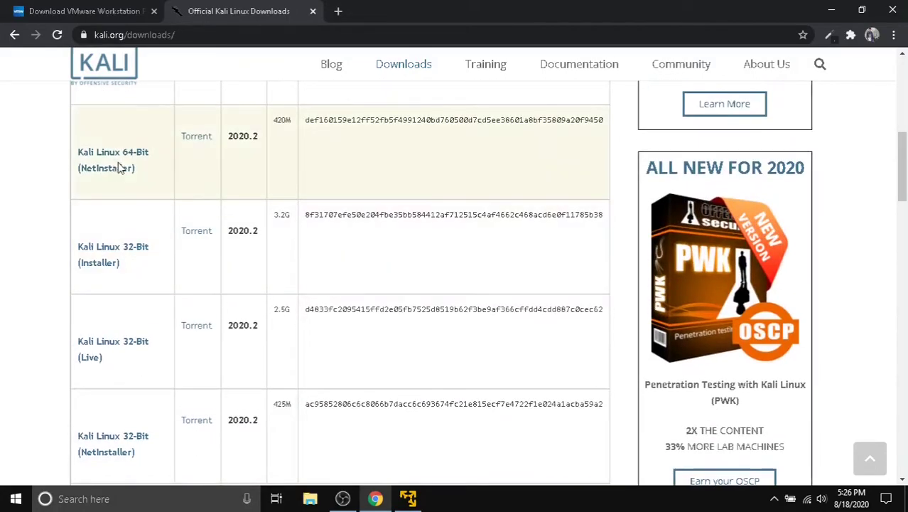
scroll(161, 162, "up", 2)
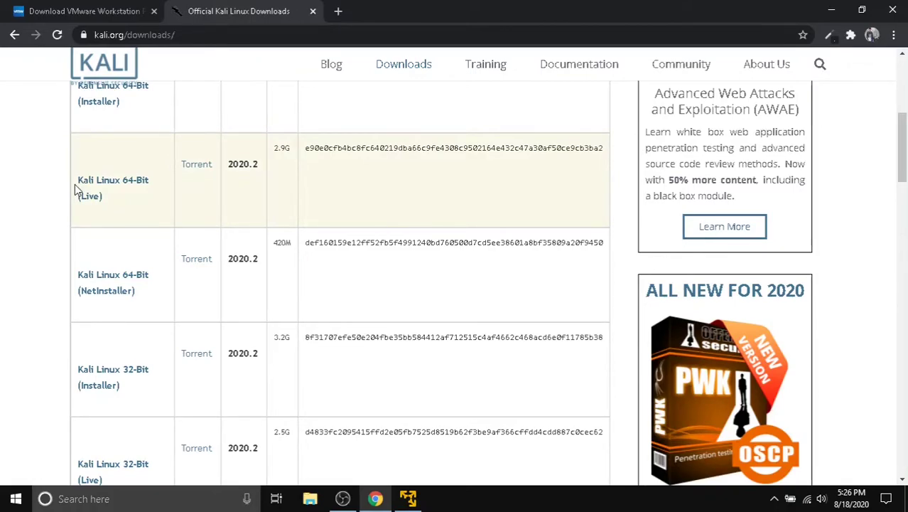
- Minimize Chrome and open the iso files folder on Resources (E:)
left_click(831, 10)
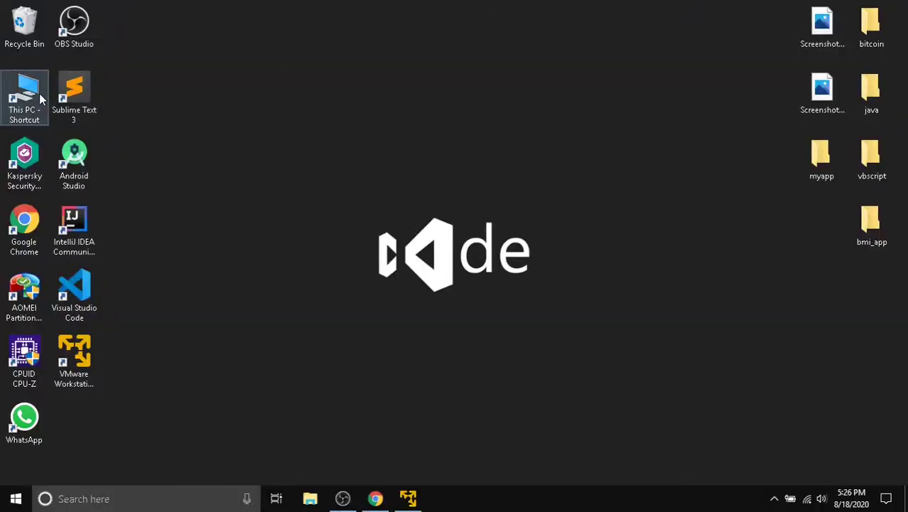
double_click(39, 98)
double_click(364, 244)
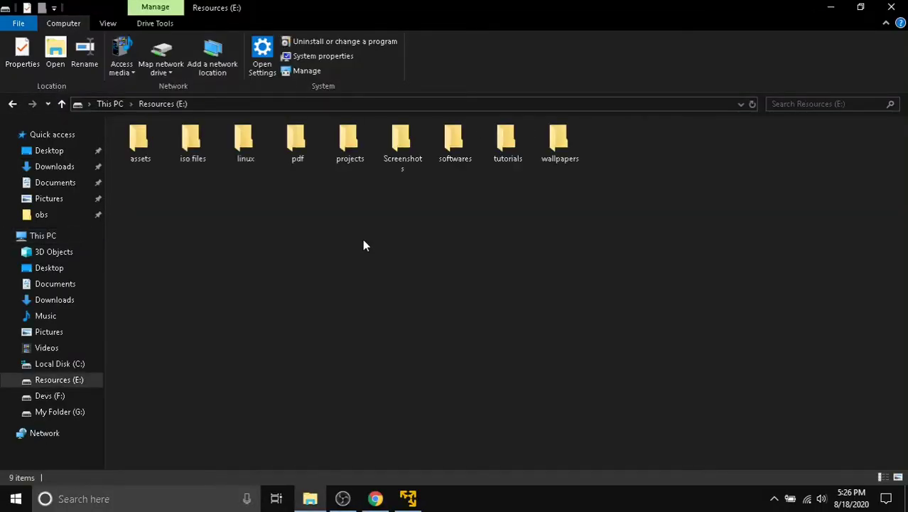
left_click(191, 159)
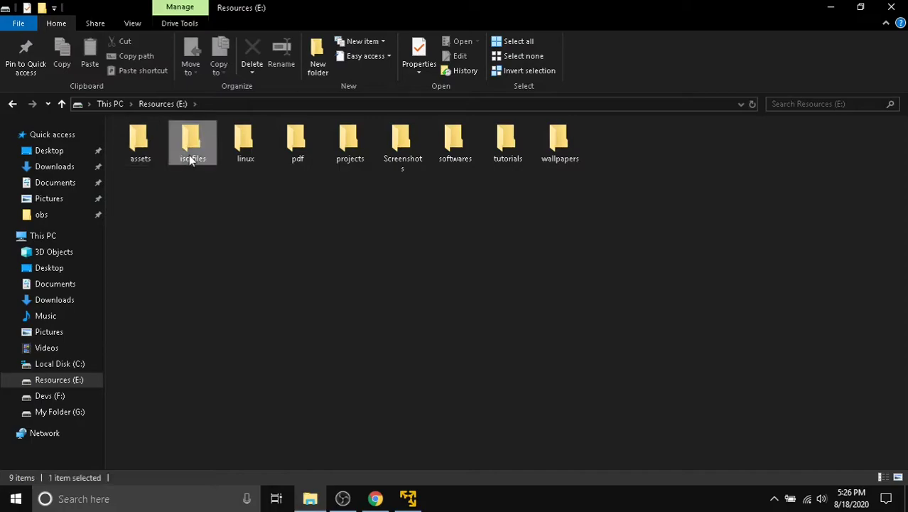
double_click(190, 158)
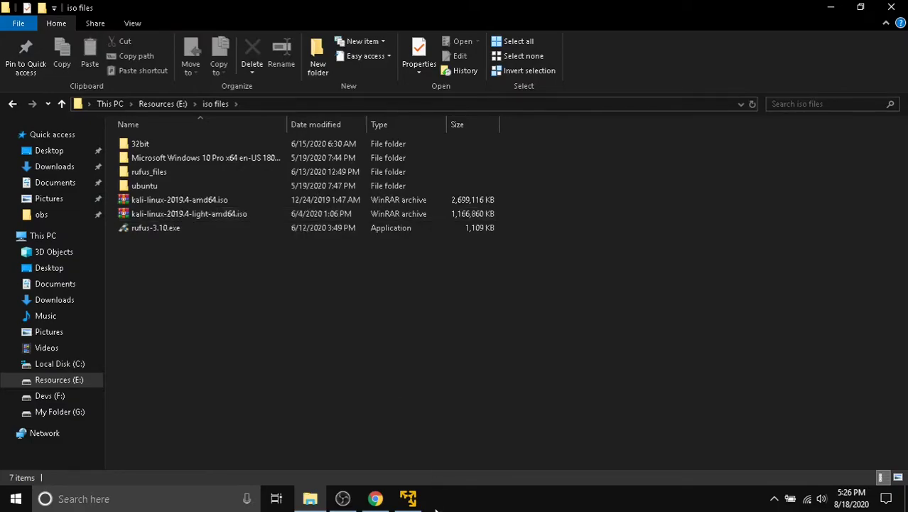
- Select kali-linux-2019.4-light-amd64.iso and bring up VMware Workstation Player
mouse_move(417, 503)
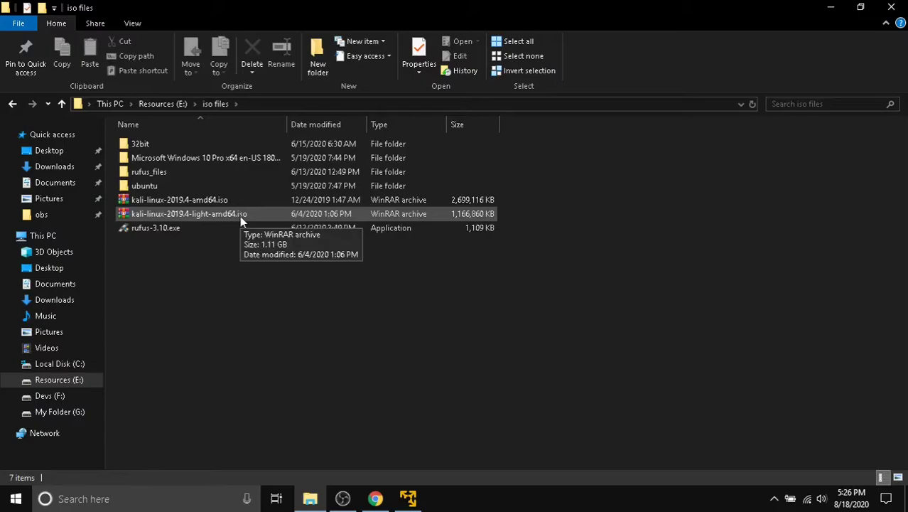
left_click(240, 216)
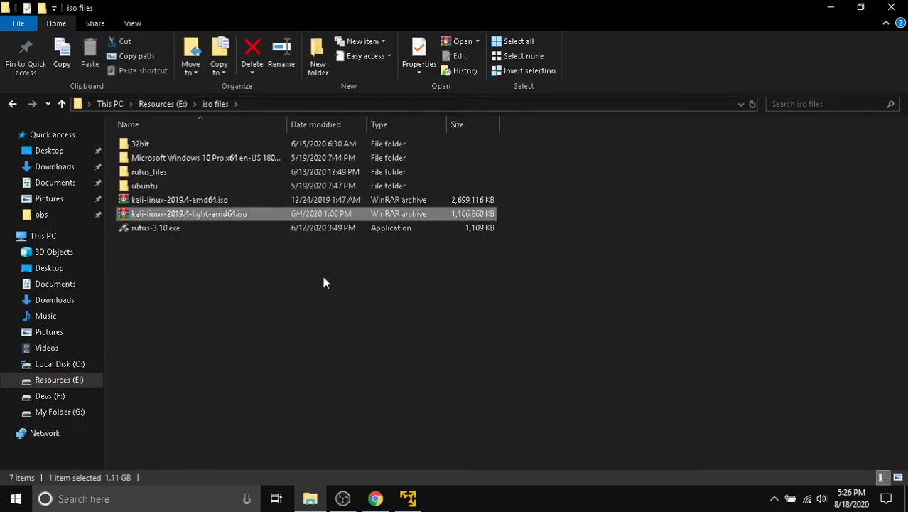
left_click(150, 200)
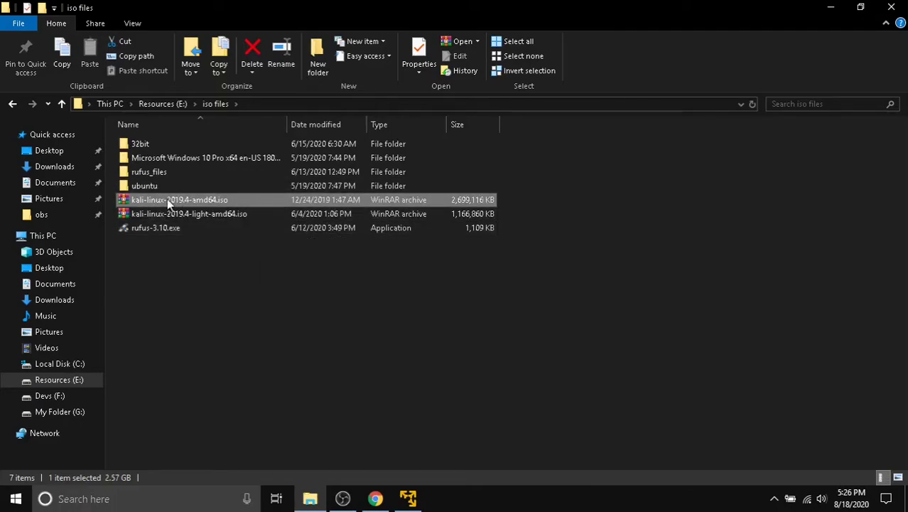
left_click(208, 215)
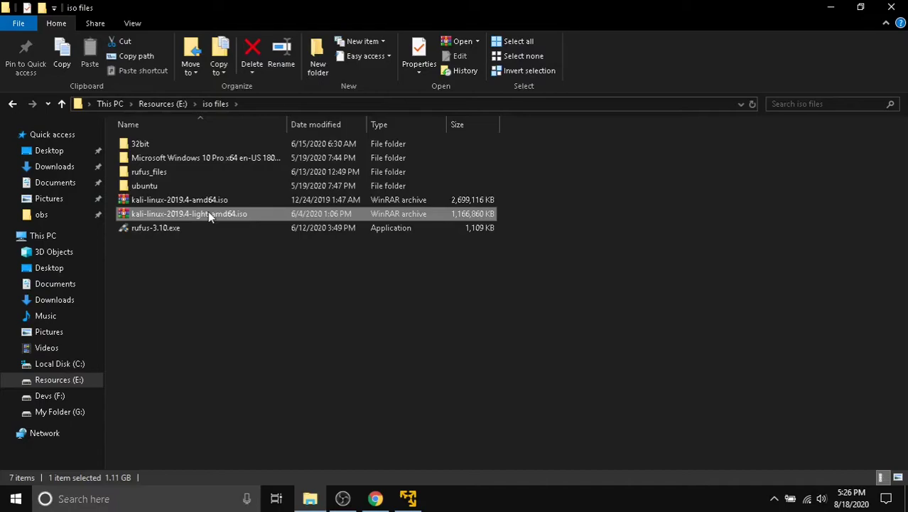
left_click(407, 500)
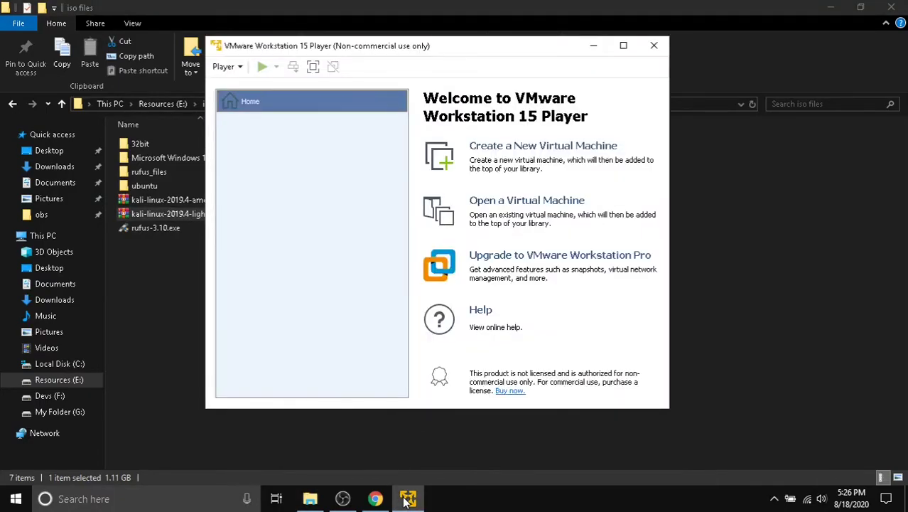
- Create a new VM with installer disc image E:\iso files\kali-linux-2019.4-light-amd64.iso
left_click(581, 149)
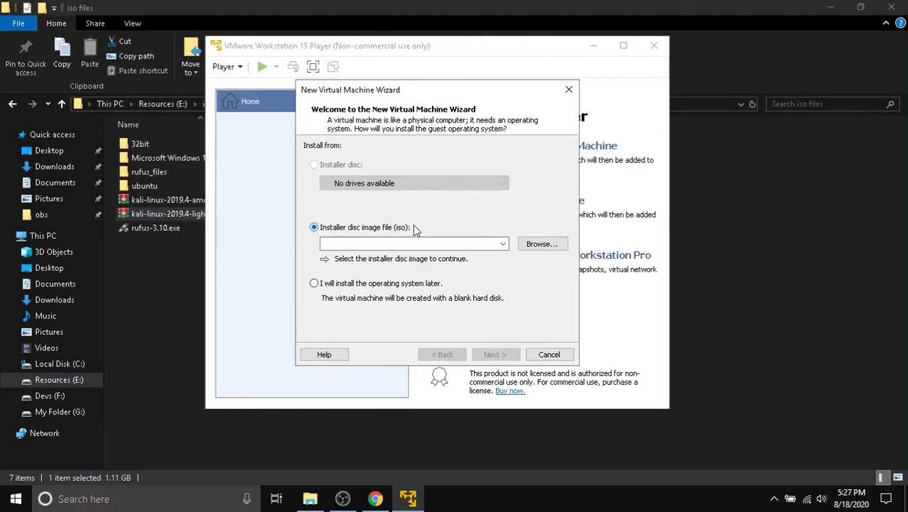
left_click(550, 248)
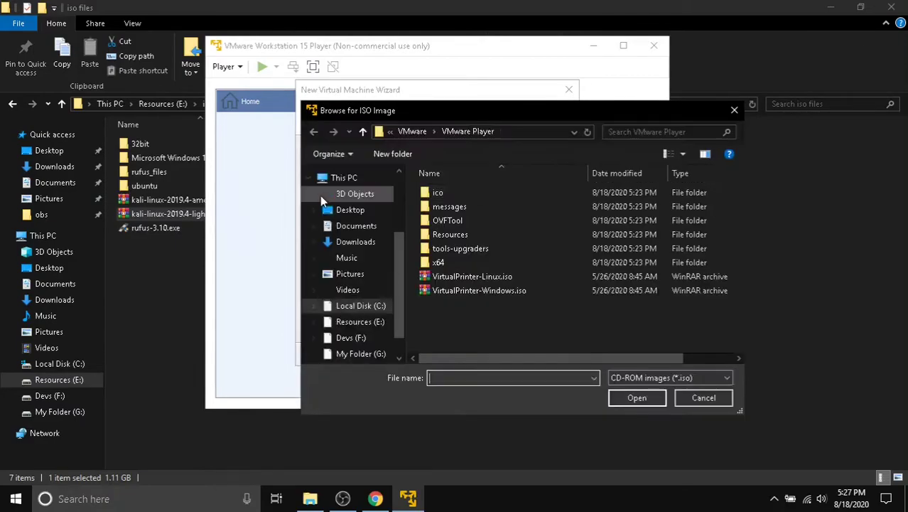
left_click(353, 323)
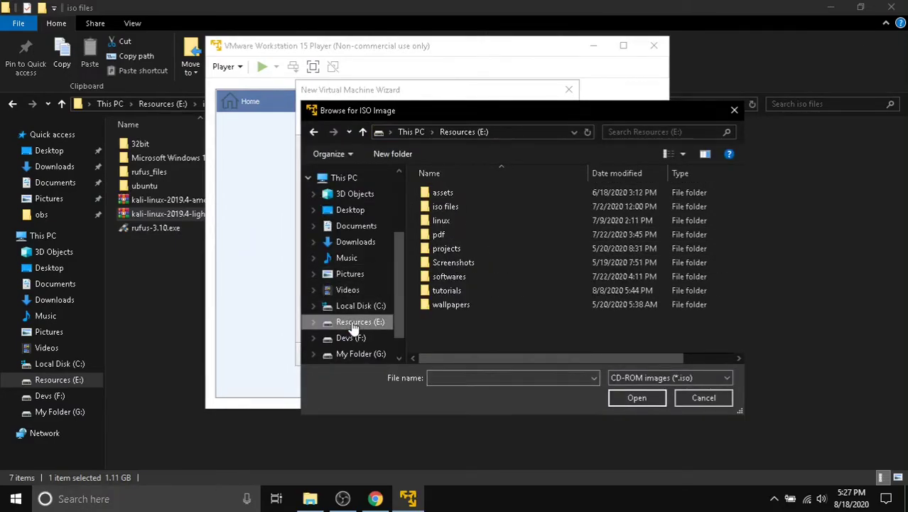
double_click(450, 206)
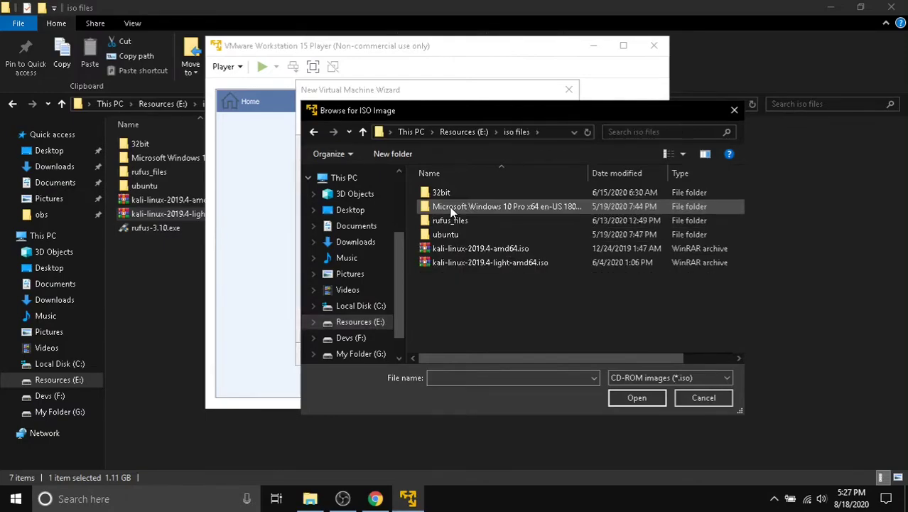
left_click(483, 264)
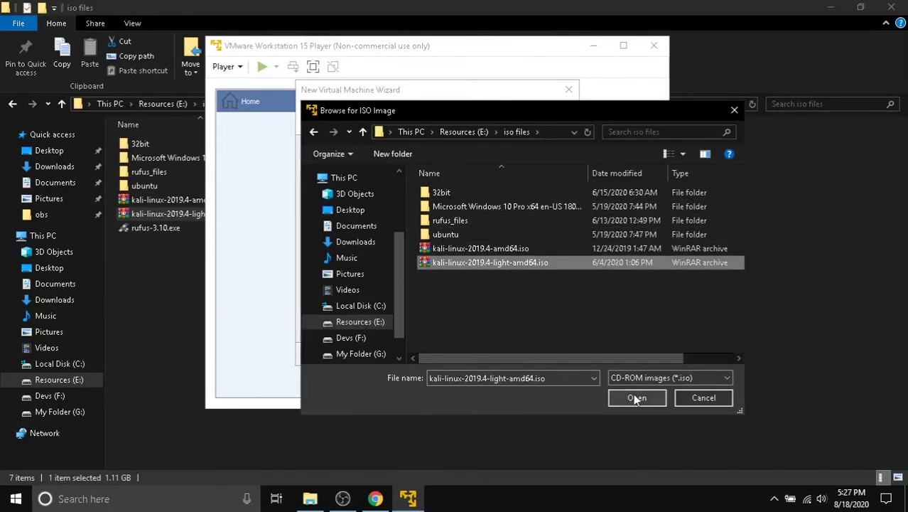
left_click(633, 396)
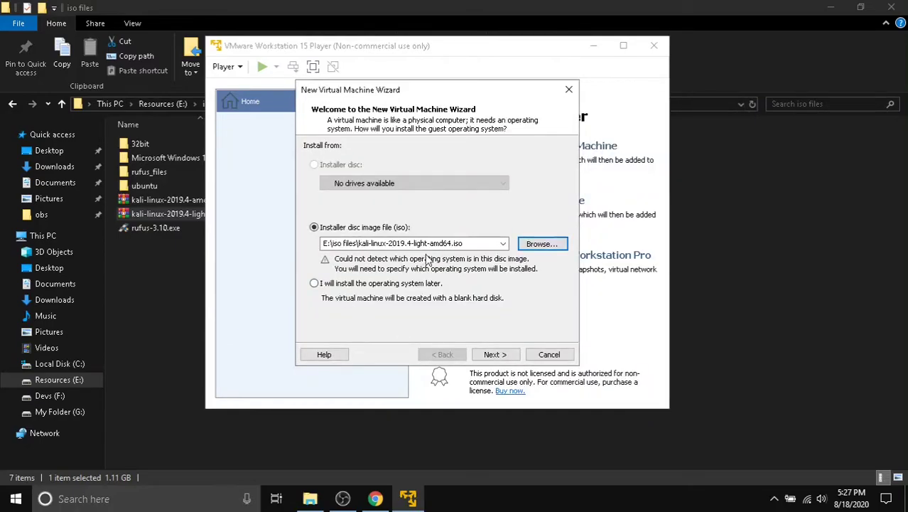
- Choose Linux as the guest operating system with version Debian 8.x 64-bit
left_click(498, 352)
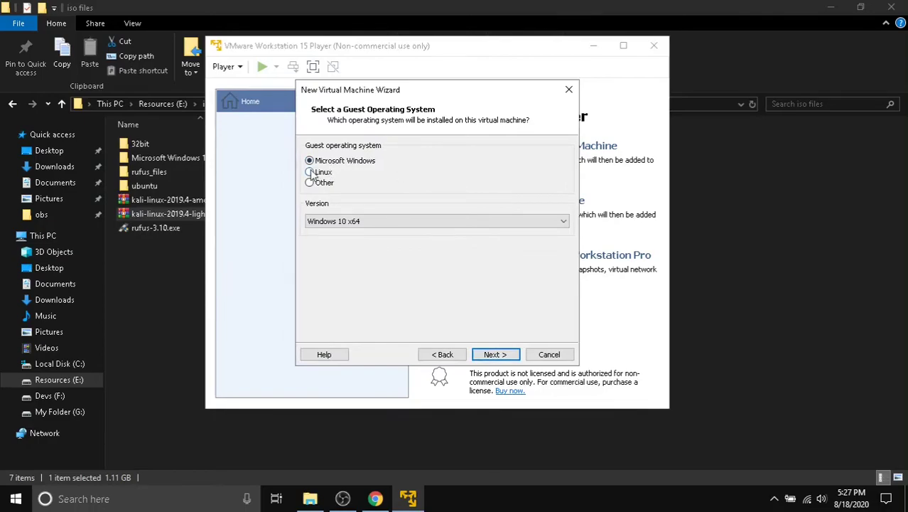
left_click(310, 172)
left_click(438, 222)
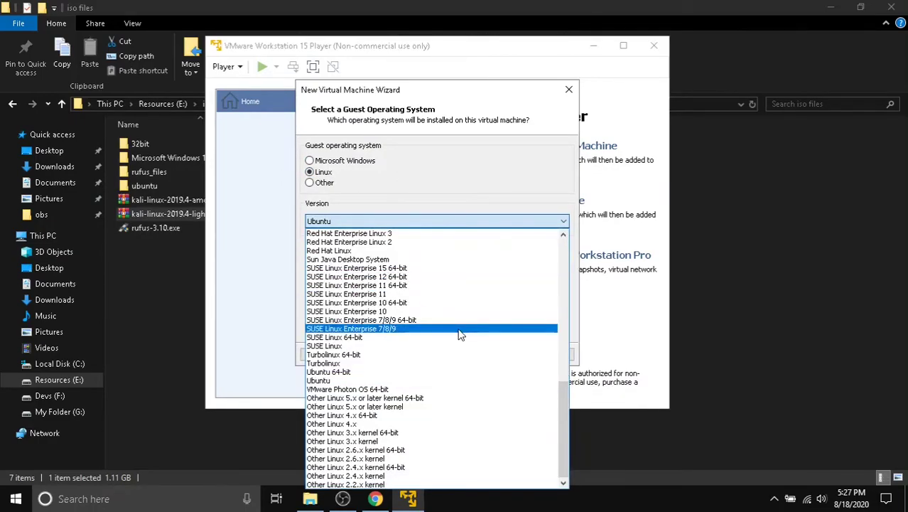
scroll(426, 374, "up", 15)
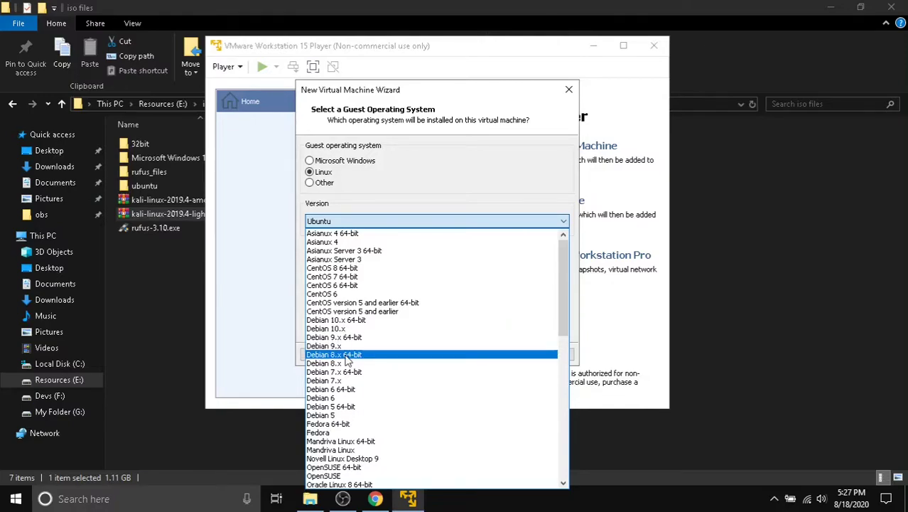
scroll(346, 361, "down", 15)
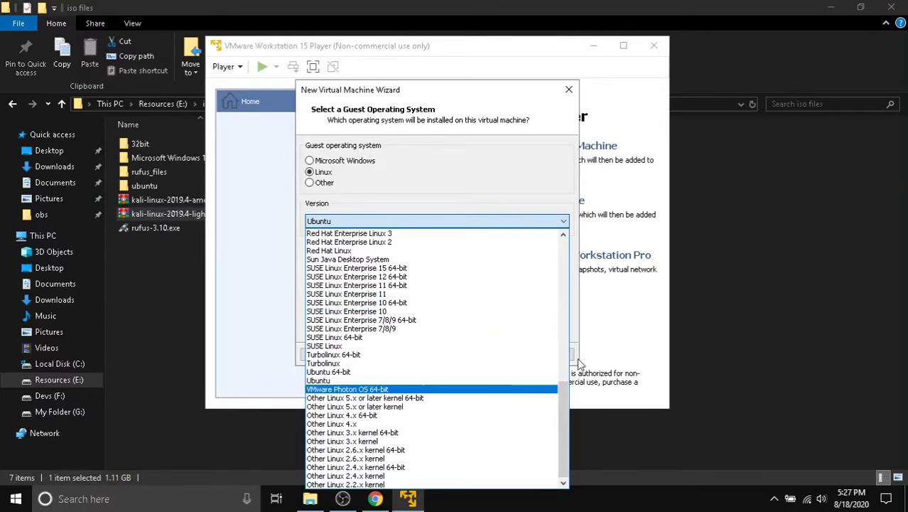
left_click_drag(563, 401, 566, 263)
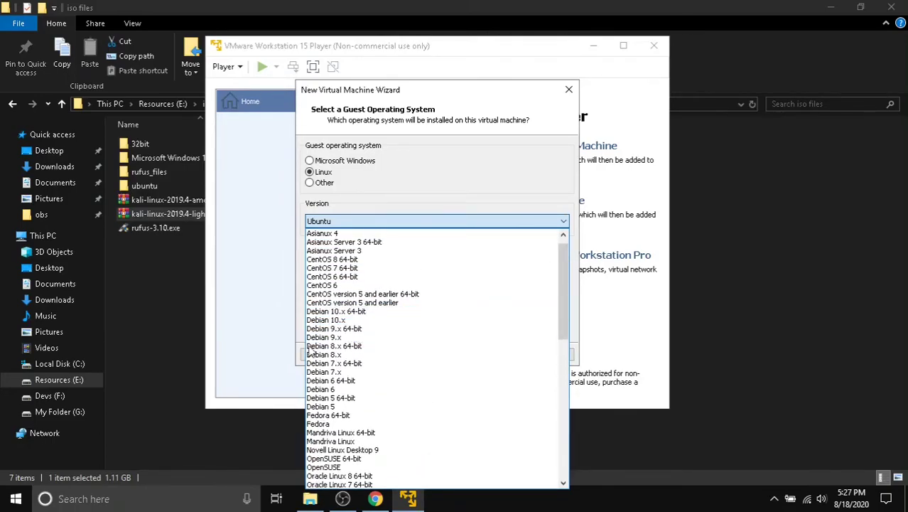
left_click(346, 346)
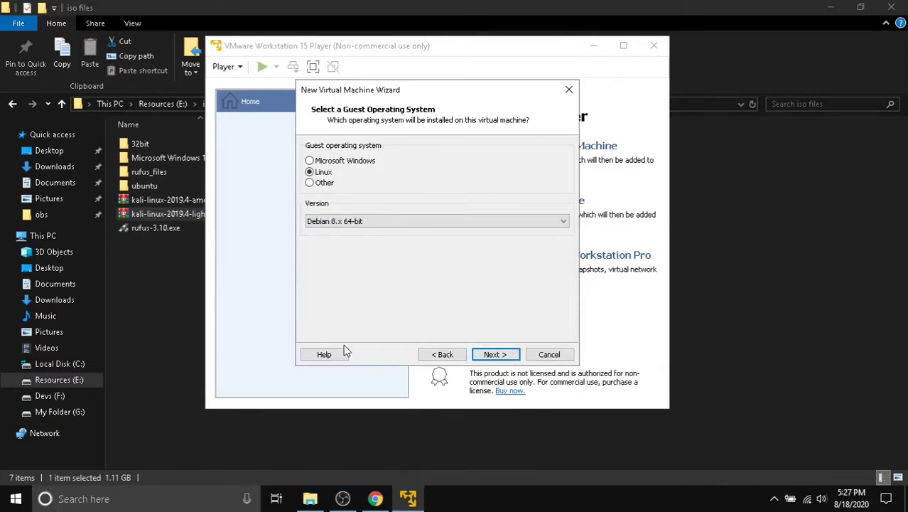
- Replace the default virtual machine name with 'Kali Linux'
left_click(496, 354)
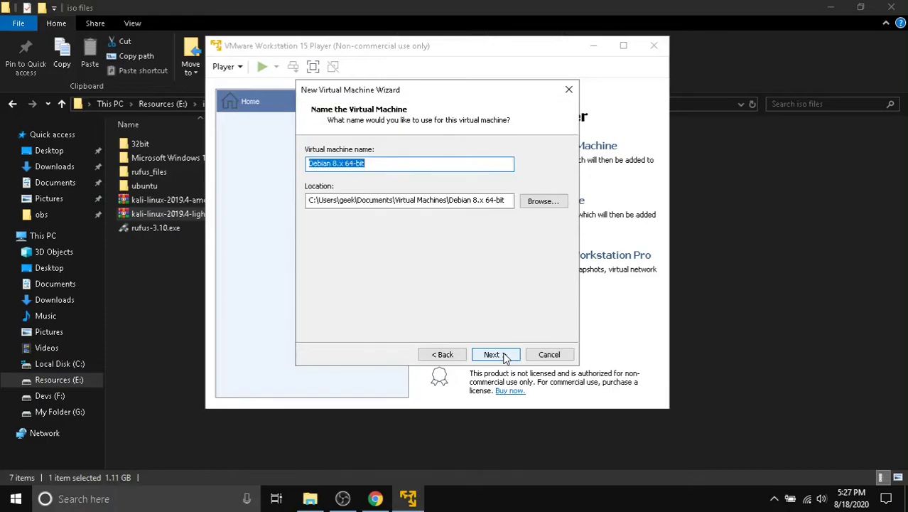
left_click(372, 167)
left_click_drag(372, 166, 288, 164)
type("K")
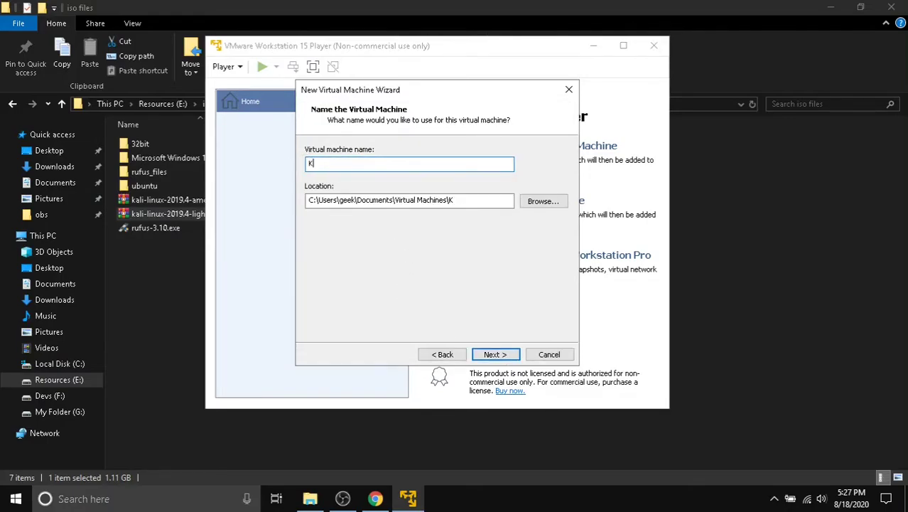
type("ali Linux")
left_click(495, 354)
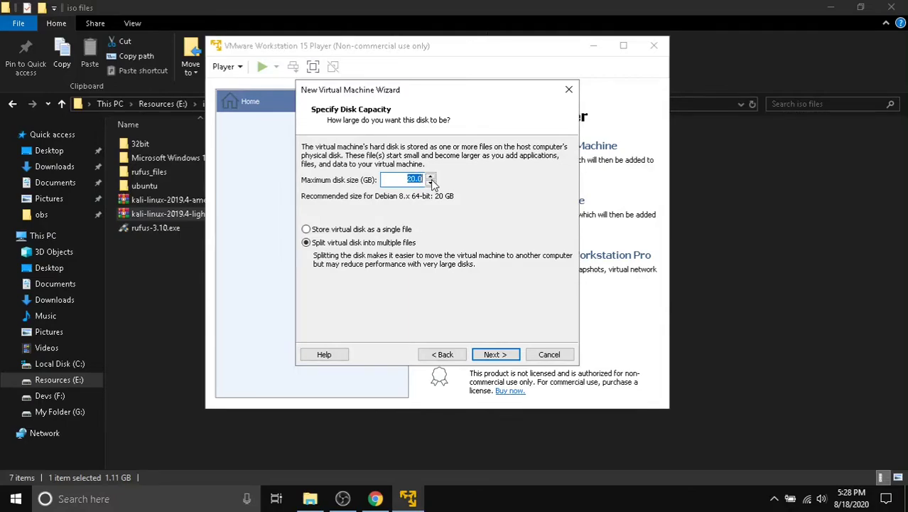
- Set the maximum disk size to 60 GB, stored as a single file
key("BackSpace")
type("60")
left_click(307, 229)
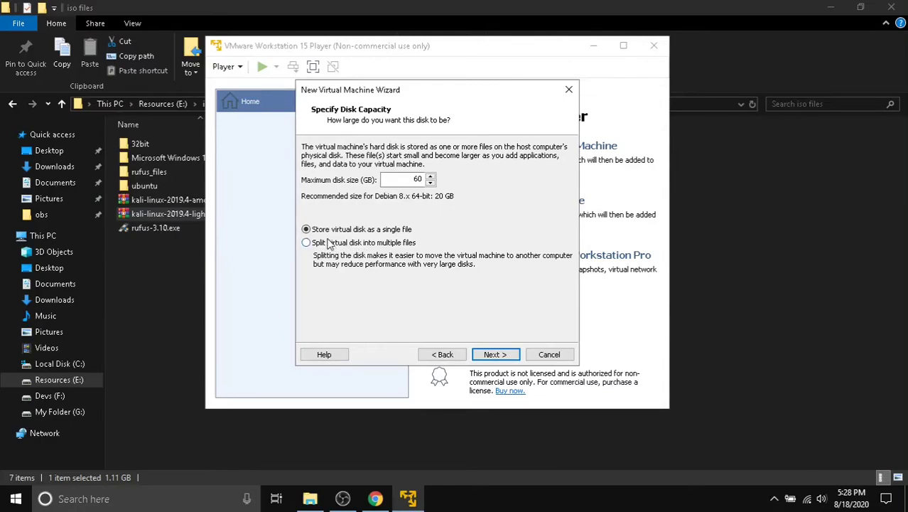
left_click(306, 229)
left_click(494, 355)
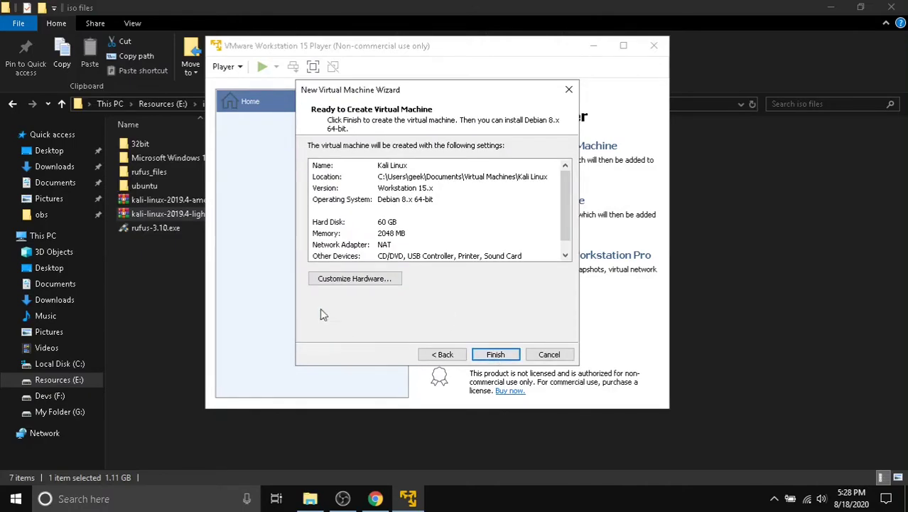
- Customize hardware to 2 processor cores, keeping memory at 2048 MB
left_click(374, 280)
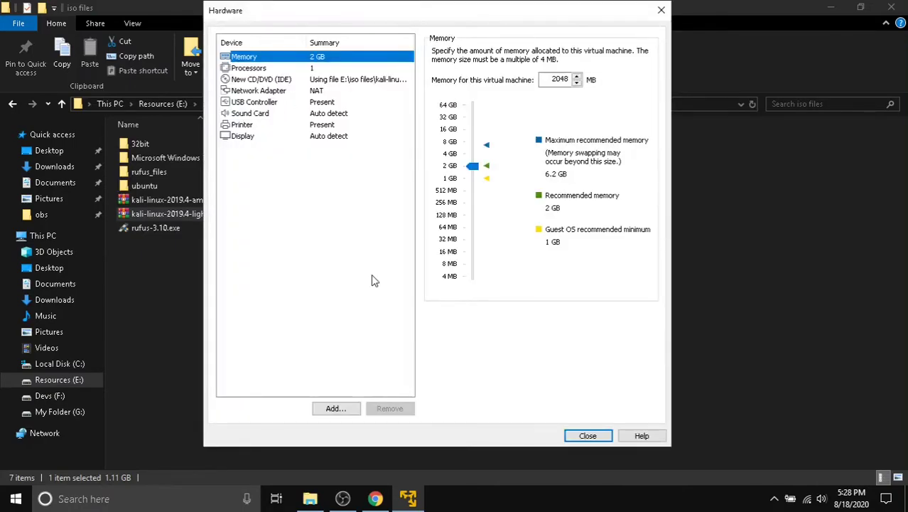
left_click(336, 66)
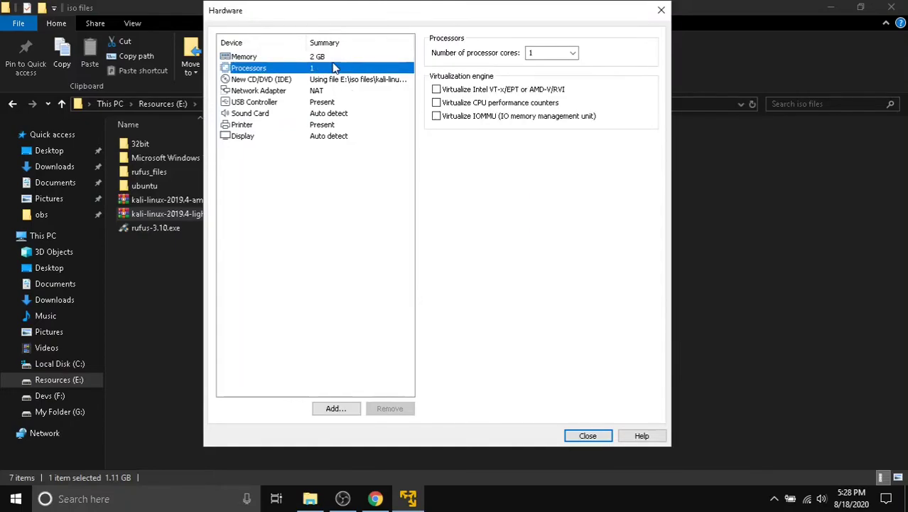
left_click(573, 55)
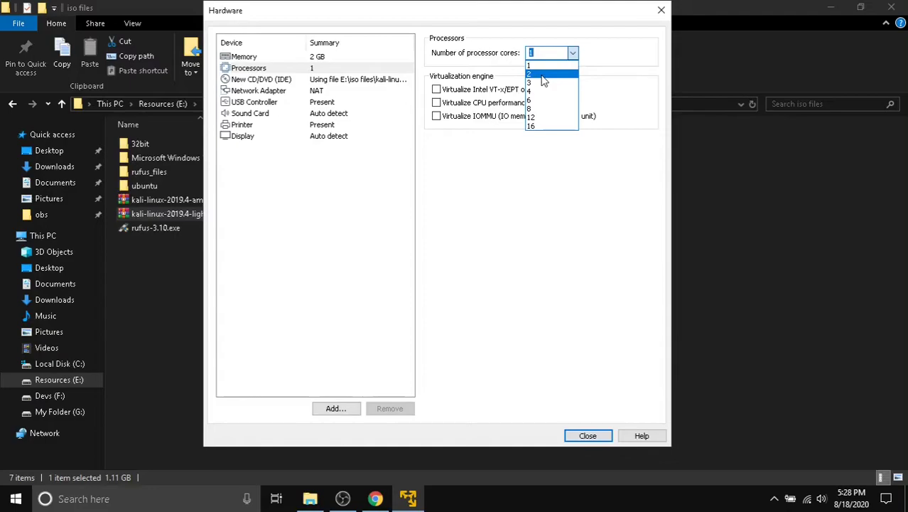
left_click(543, 75)
left_click(573, 54)
left_click(540, 75)
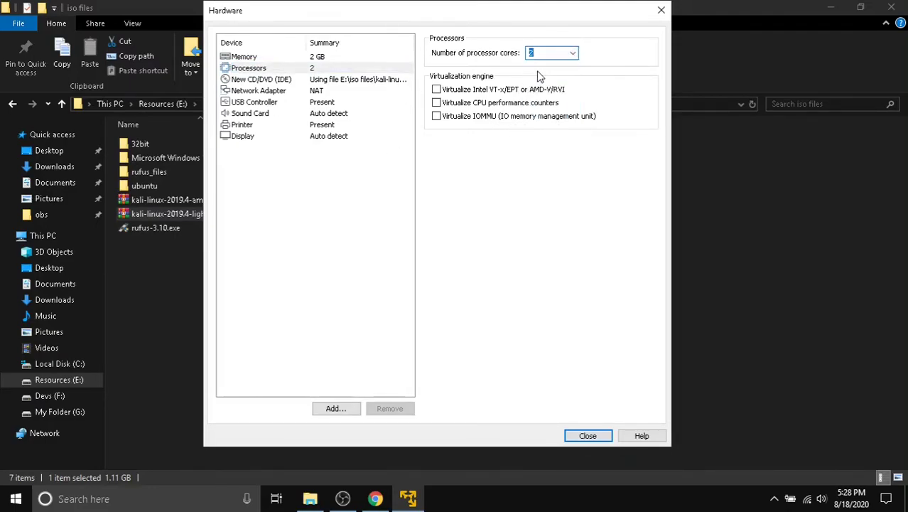
left_click(361, 59)
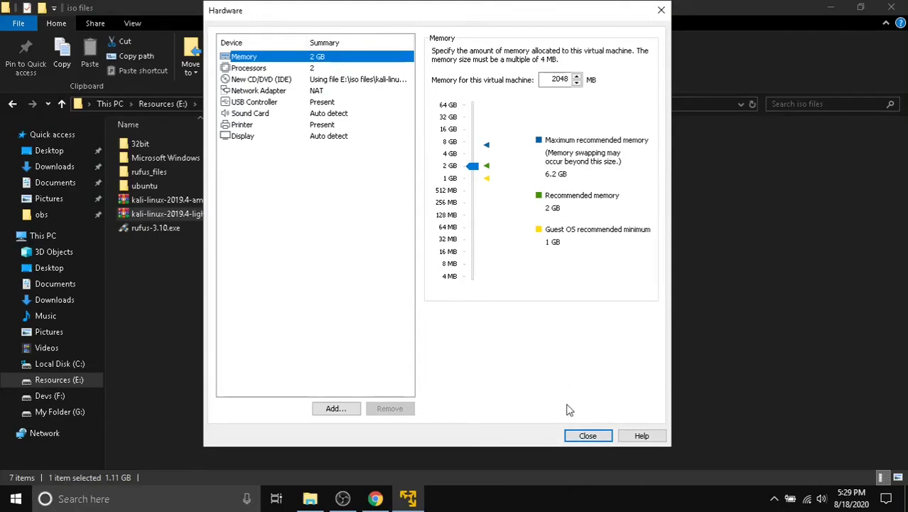
left_click(580, 434)
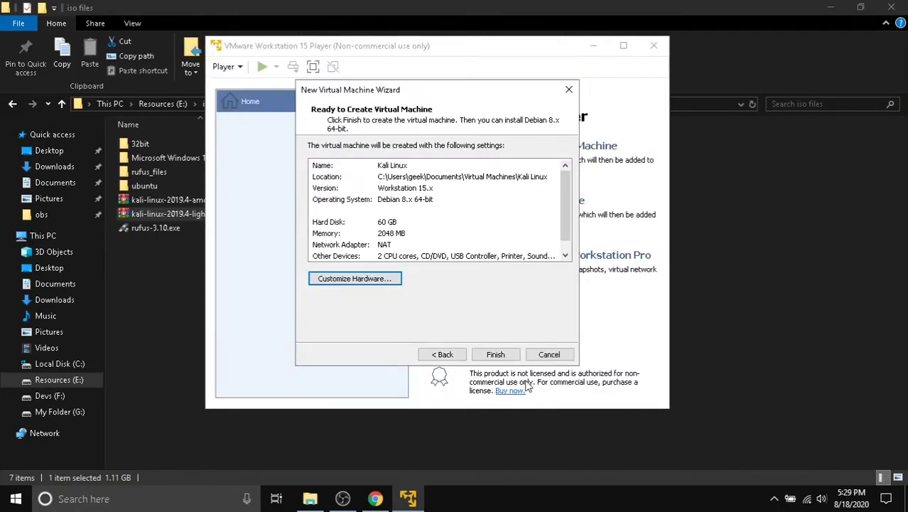
- Finish creating the Kali Linux virtual machine and power it on
left_click(502, 354)
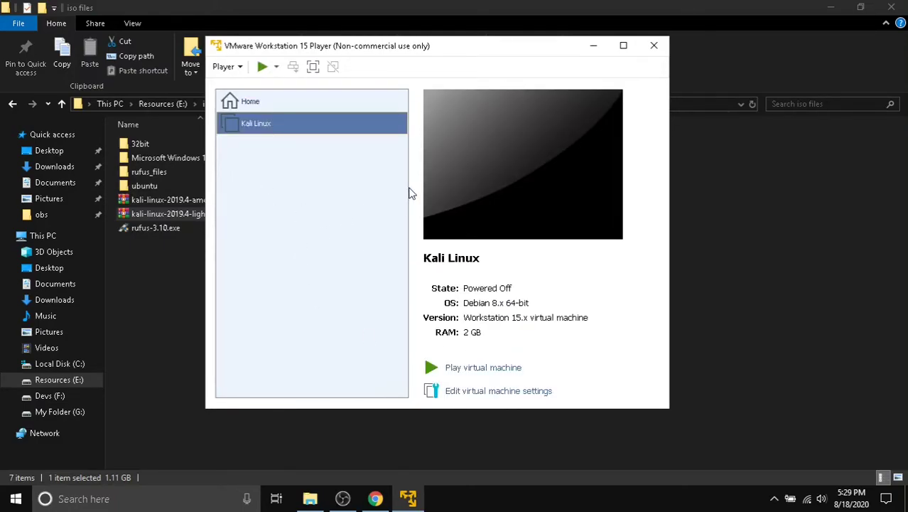
left_click_drag(396, 50, 349, 40)
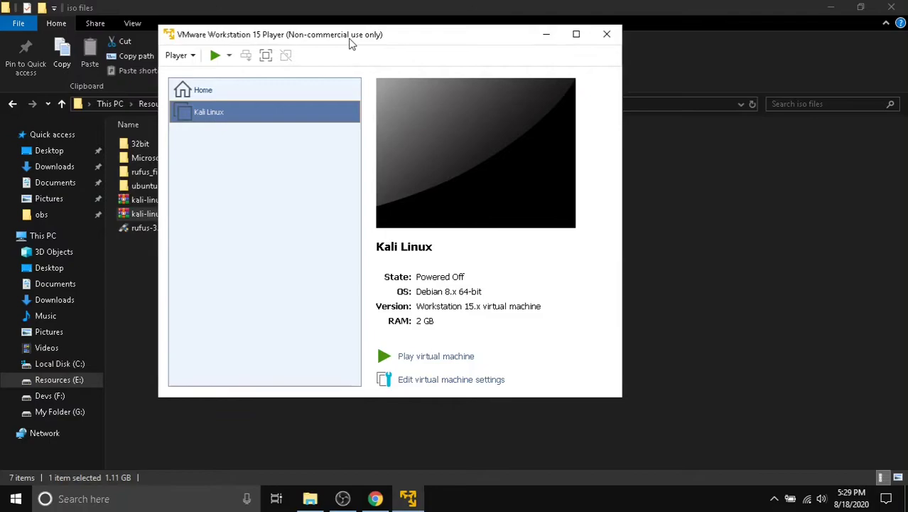
left_click(431, 358)
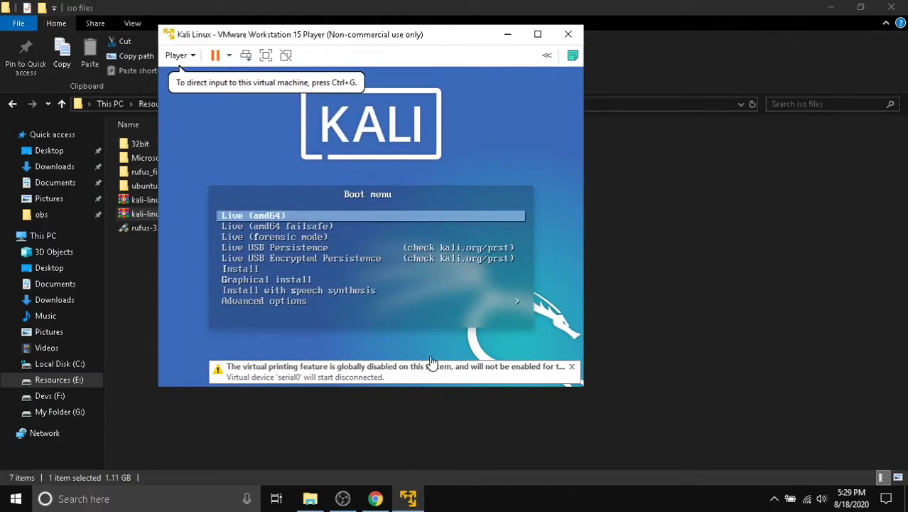
- Dismiss the printing notice, postpone VMware Tools, and boot Kali's Graphical install
left_click(433, 361)
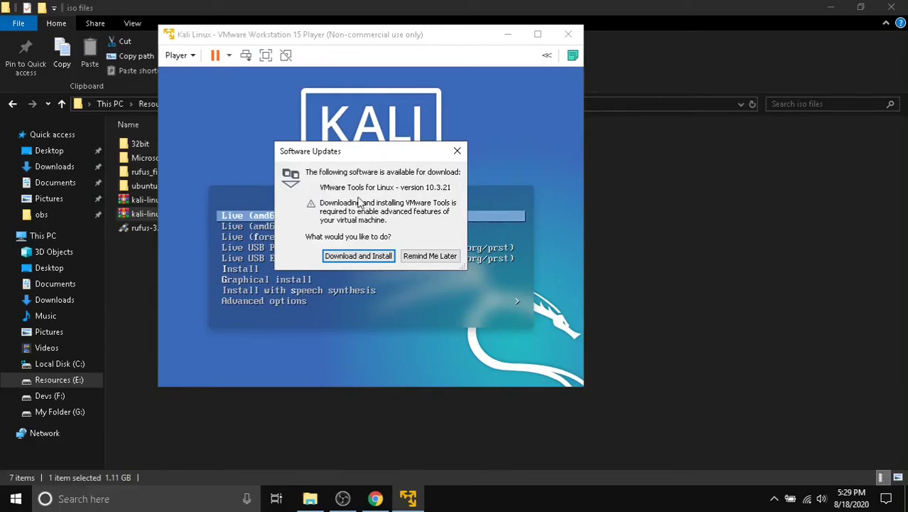
left_click(426, 258)
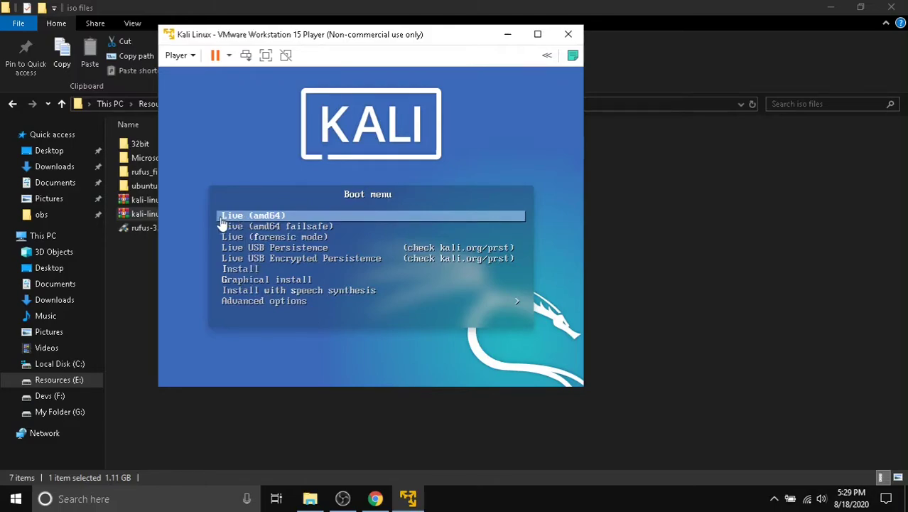
left_click(277, 238)
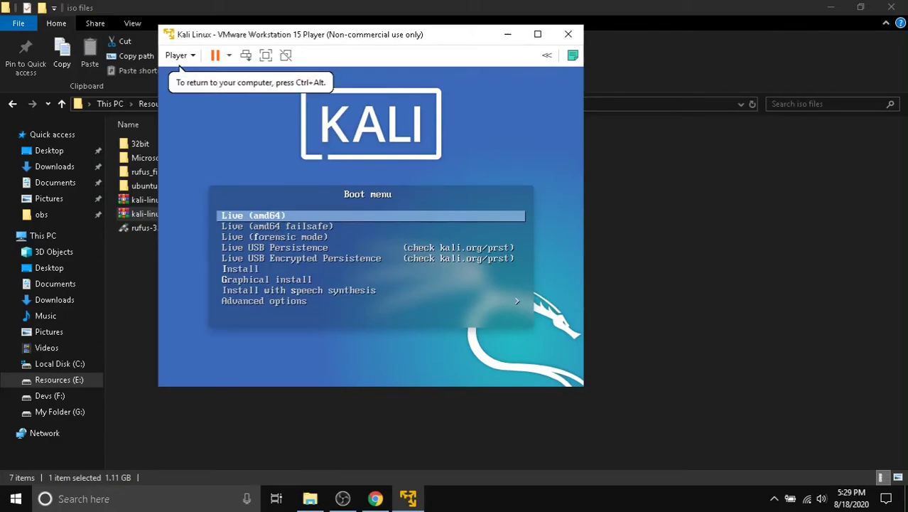
key("Down")
key("Down")
key("Down")
key("Down")
key("Down")
key("Down")
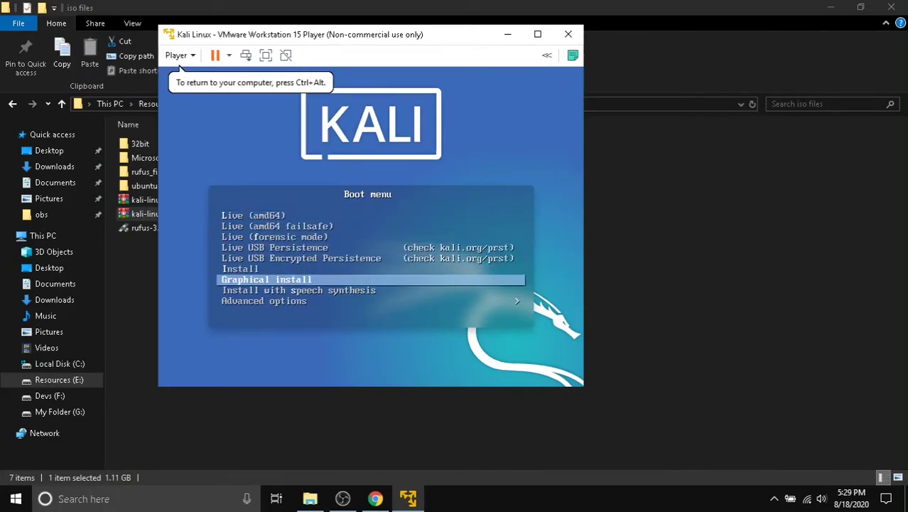
key("Return")
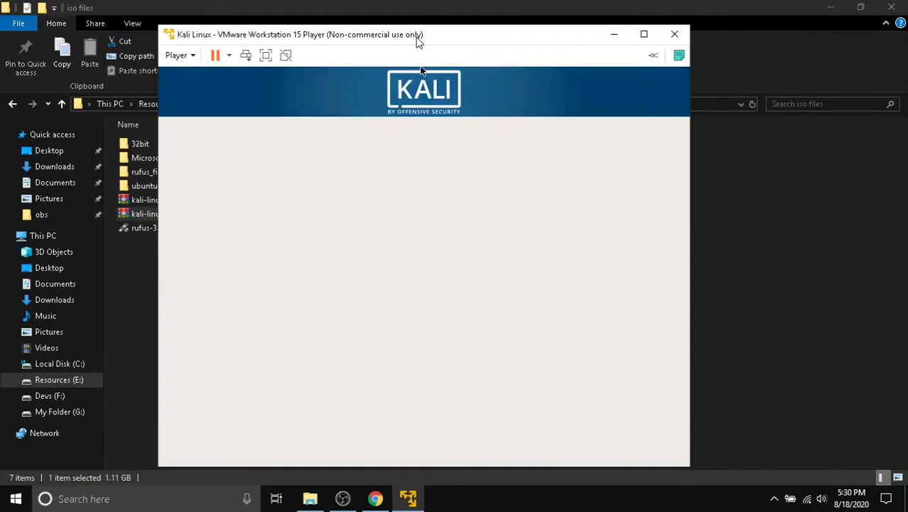
- Choose English language, India as location, and the American English keymap
mouse_move(418, 39)
left_mouse_down()
mouse_move(421, 28)
mouse_move(412, 33)
left_mouse_up()
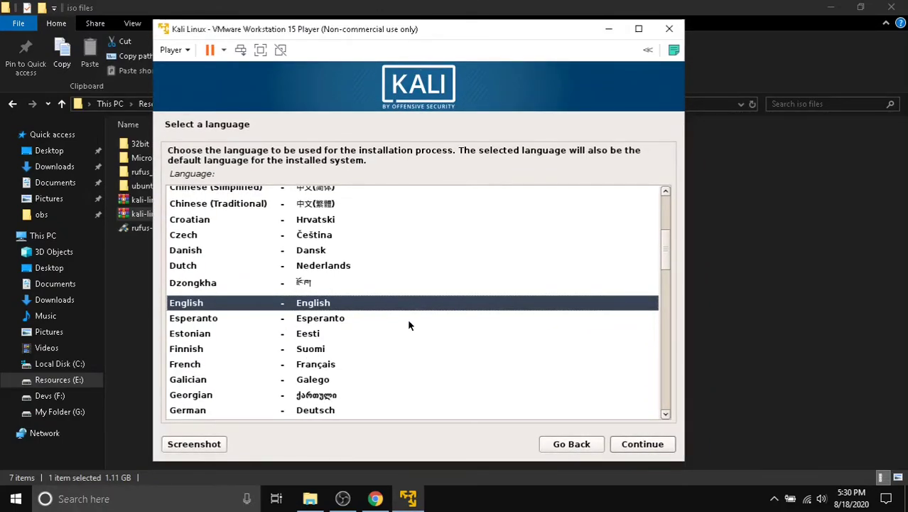
left_click(633, 447)
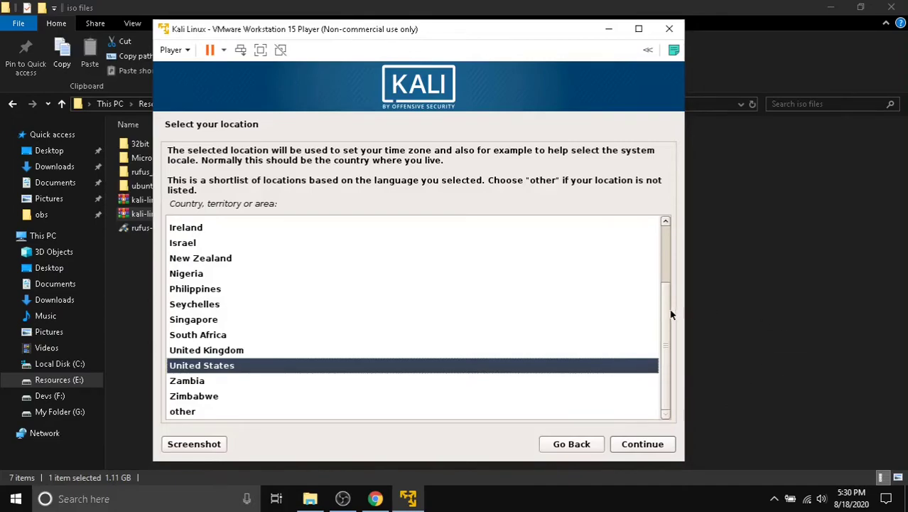
scroll(664, 312, "up", 1)
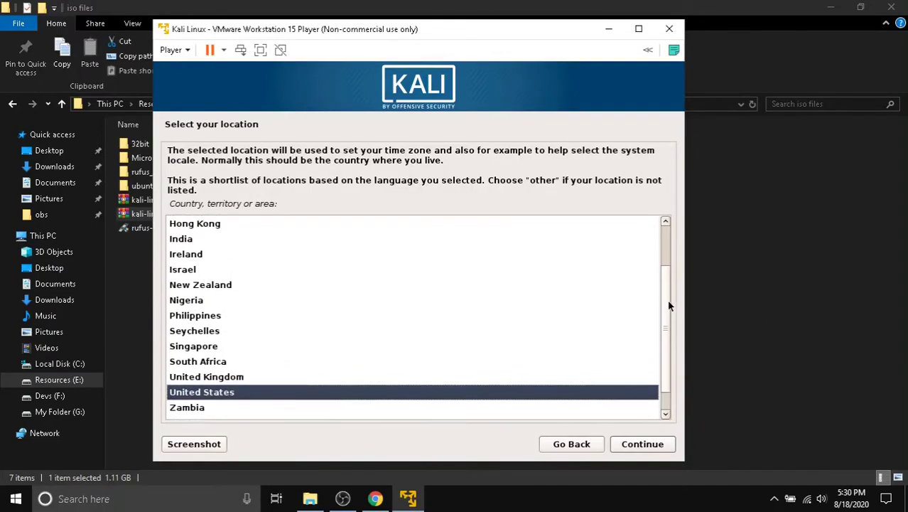
scroll(667, 308, "up", 1)
left_click(223, 265)
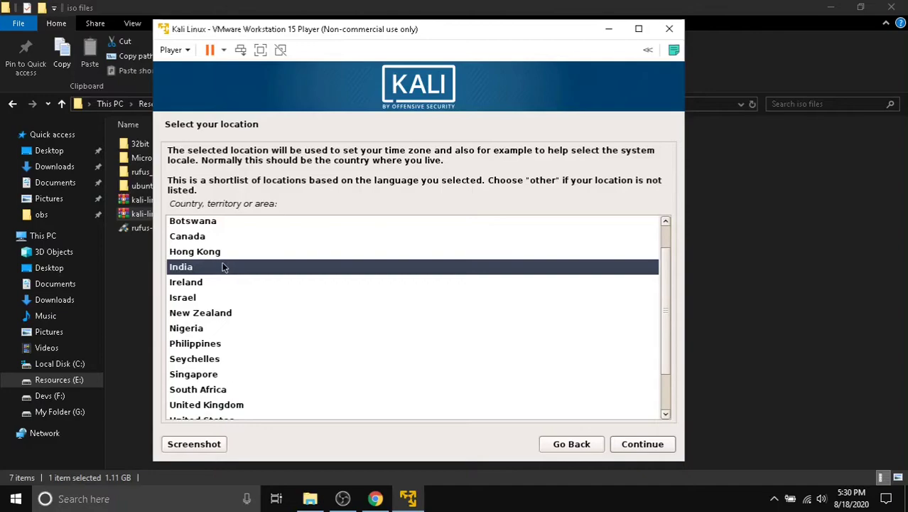
left_click(646, 444)
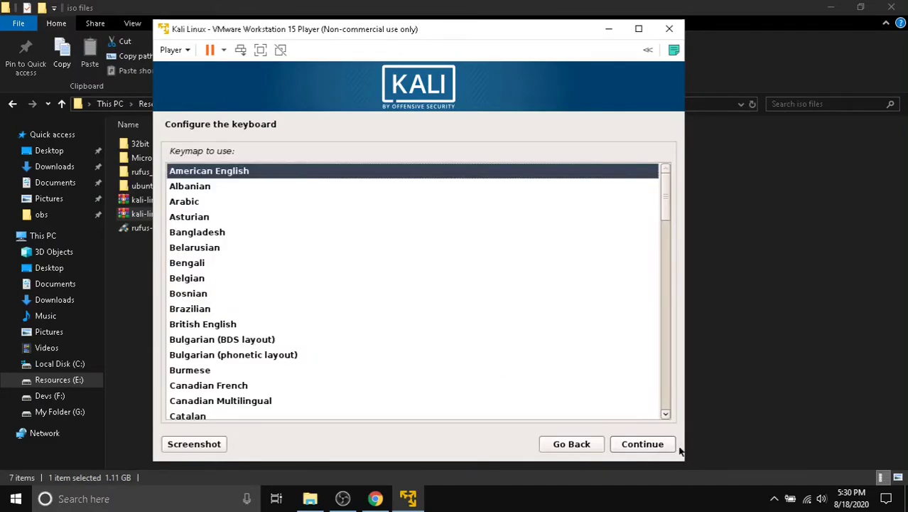
left_click(643, 444)
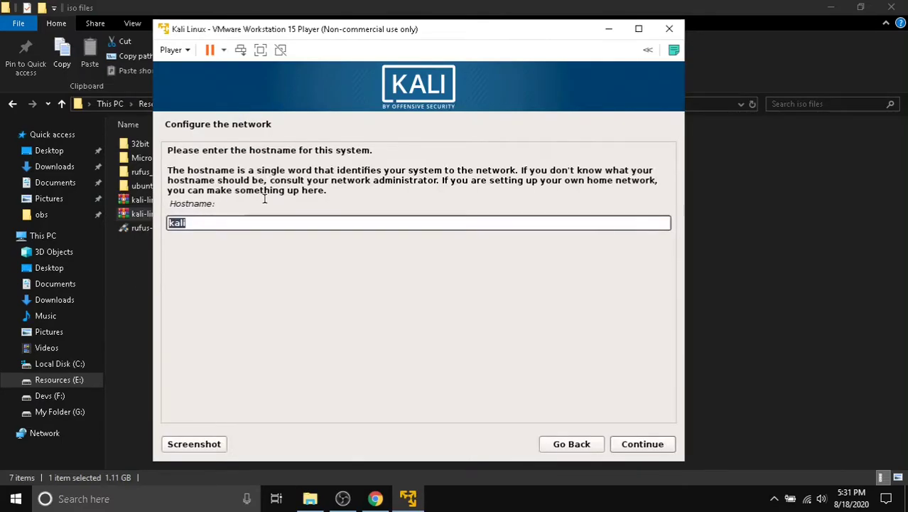
- Keep 'kali' as the hostname and enter 'kali' as the domain name
left_click(648, 445)
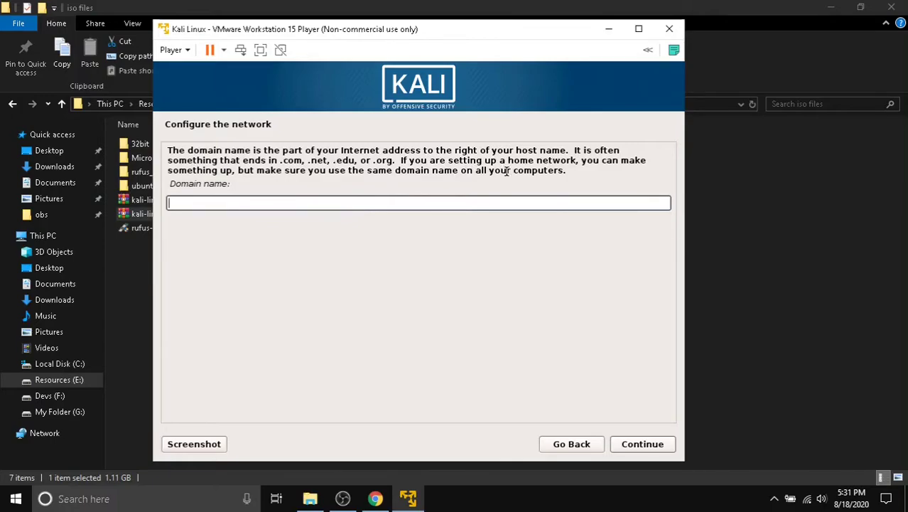
type("kali")
left_click(630, 445)
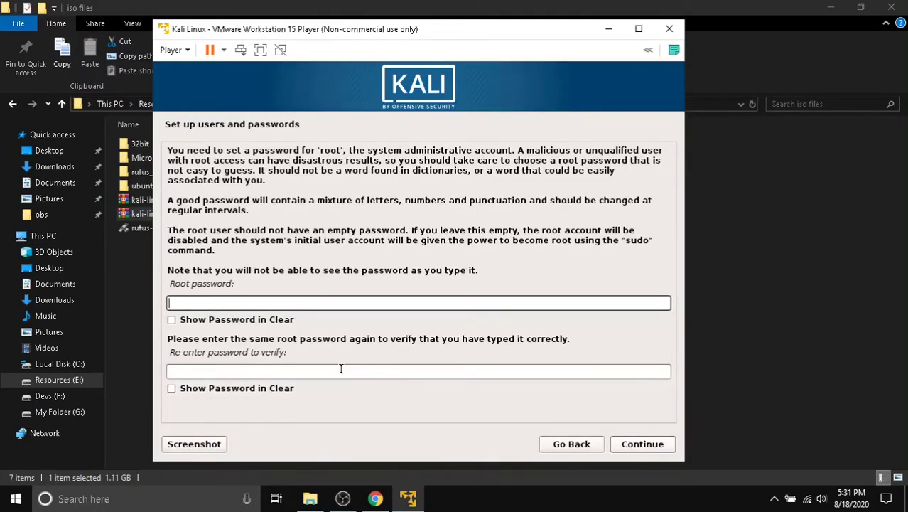
- Enter the root password in both password fields and confirm it
left_click(190, 304)
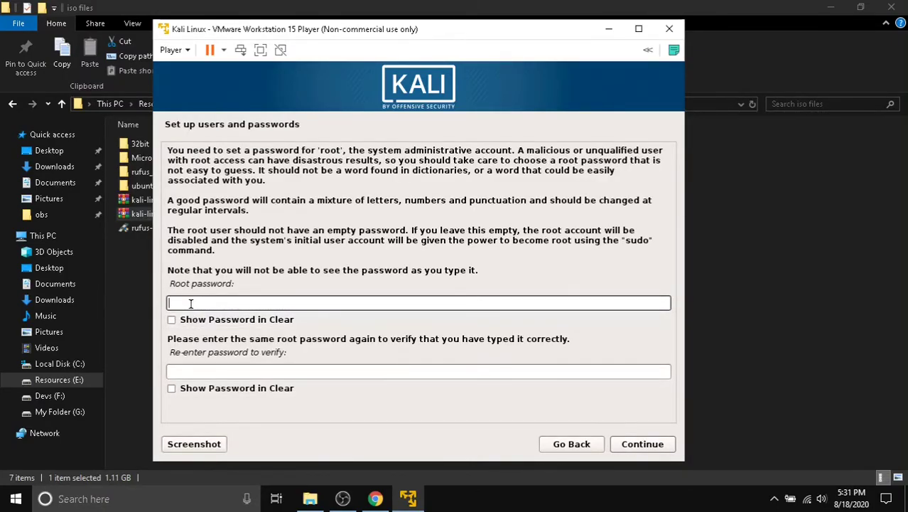
type("toor")
left_click(208, 367)
type("toor")
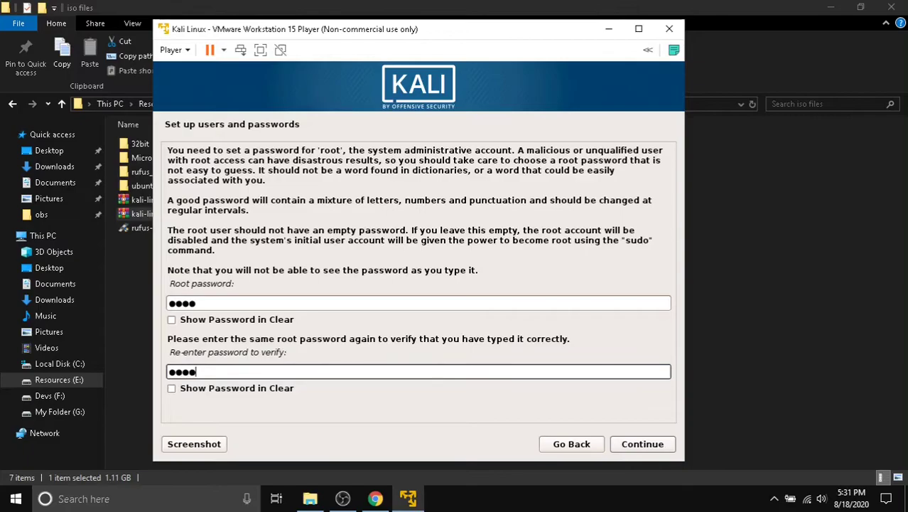
left_click(629, 442)
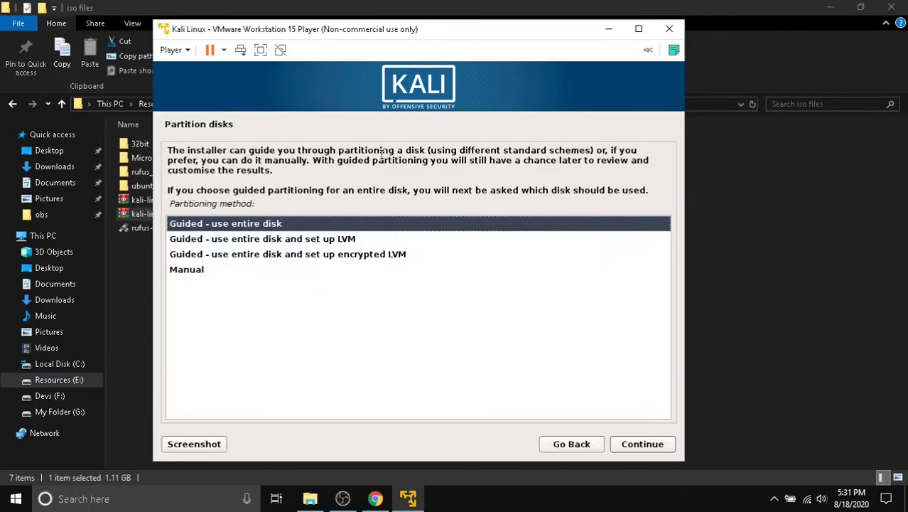
- Use 'Guided - use entire disk' on the 64.4 GB disk with all files in one partition
left_click(211, 227)
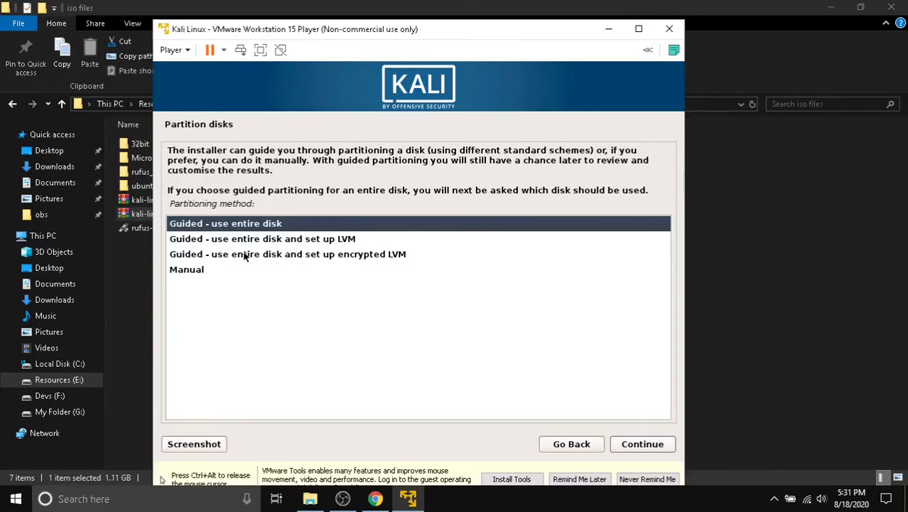
left_click(636, 445)
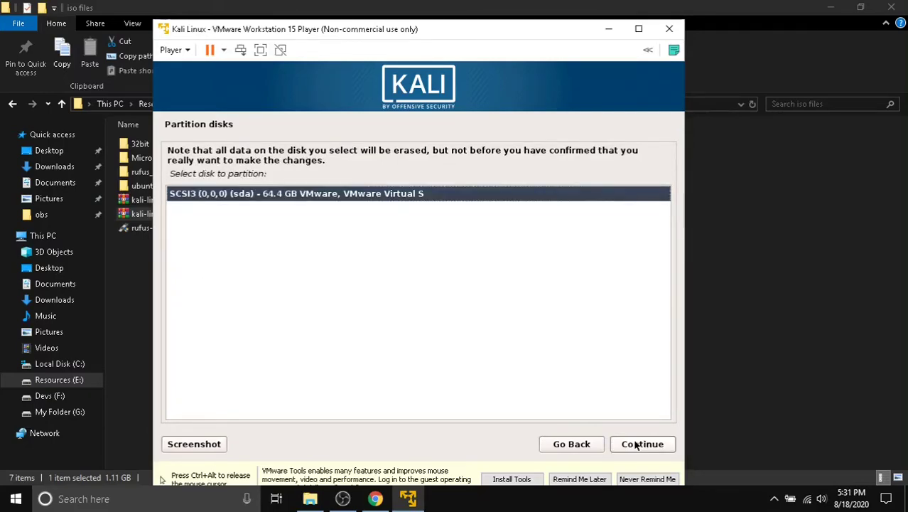
left_click(636, 444)
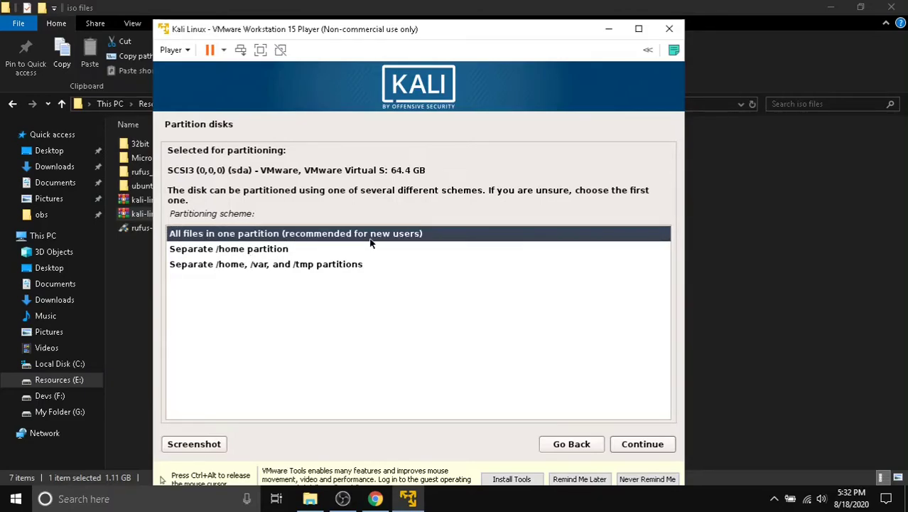
left_click(637, 449)
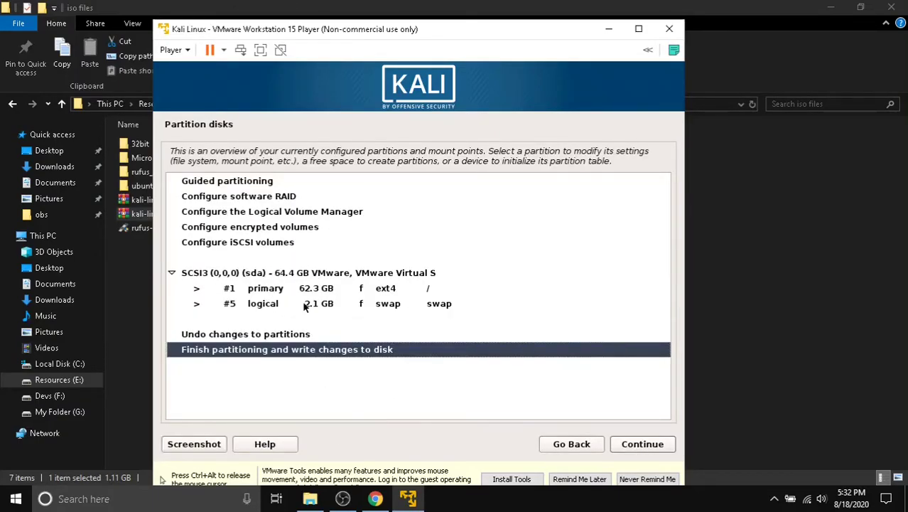
- Choose 'Finish partitioning and write changes to disk' after reviewing the ext4 and swap partitions
left_click(395, 310)
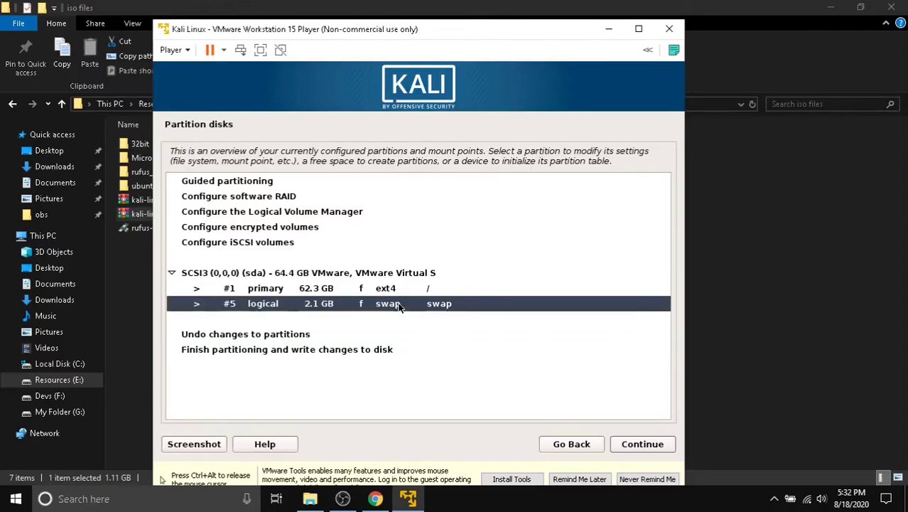
left_click(358, 290)
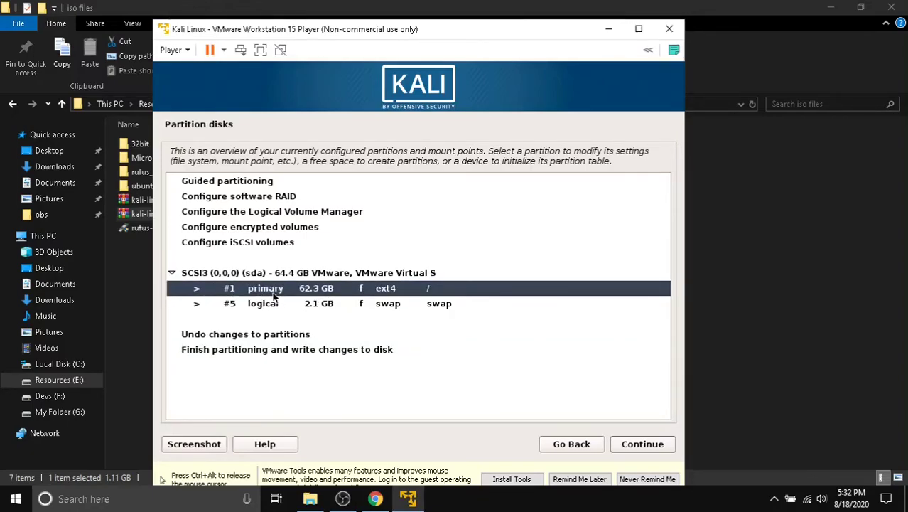
left_click(349, 306)
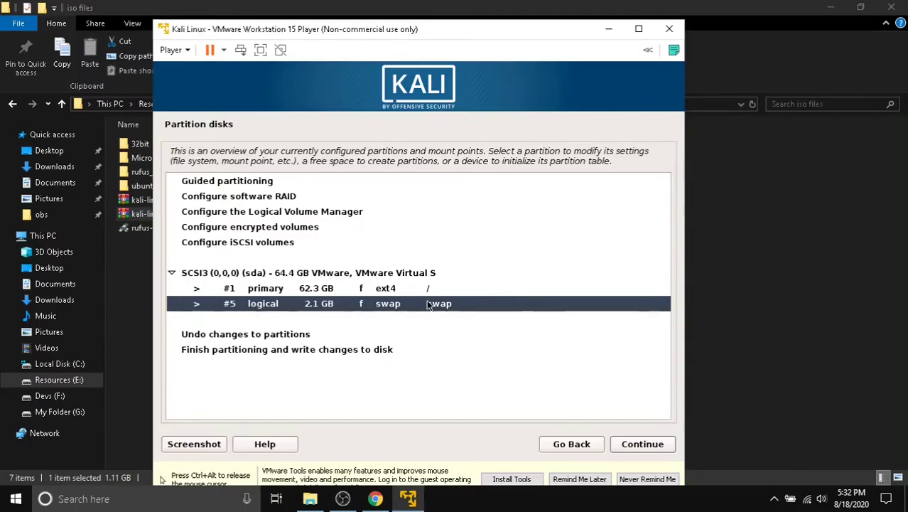
left_click(370, 351)
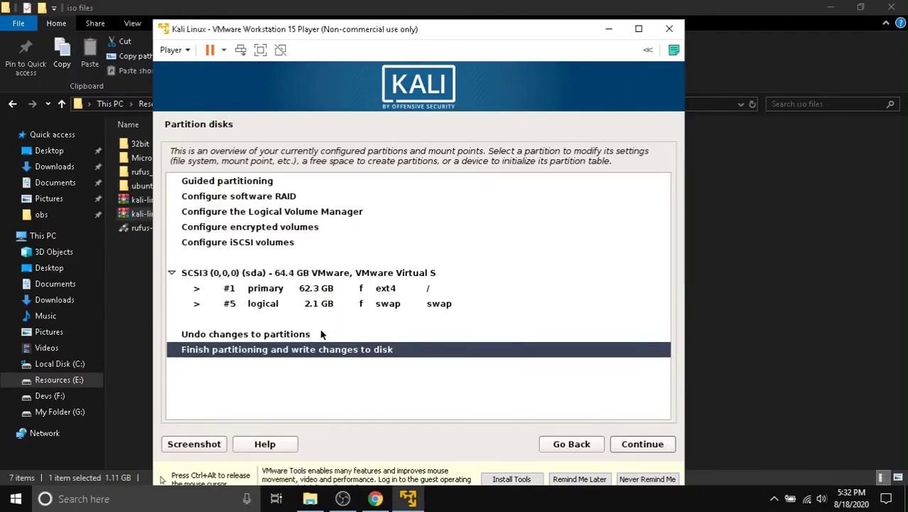
left_click(353, 305)
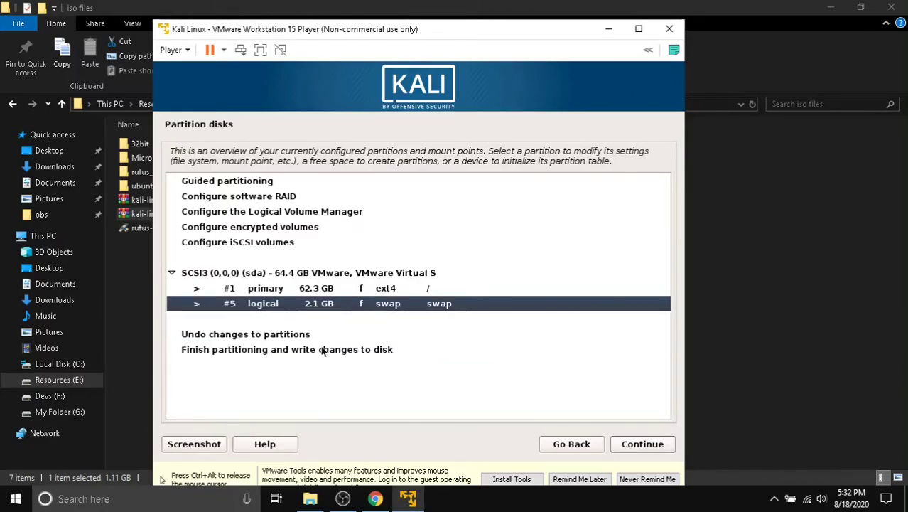
left_click(316, 351)
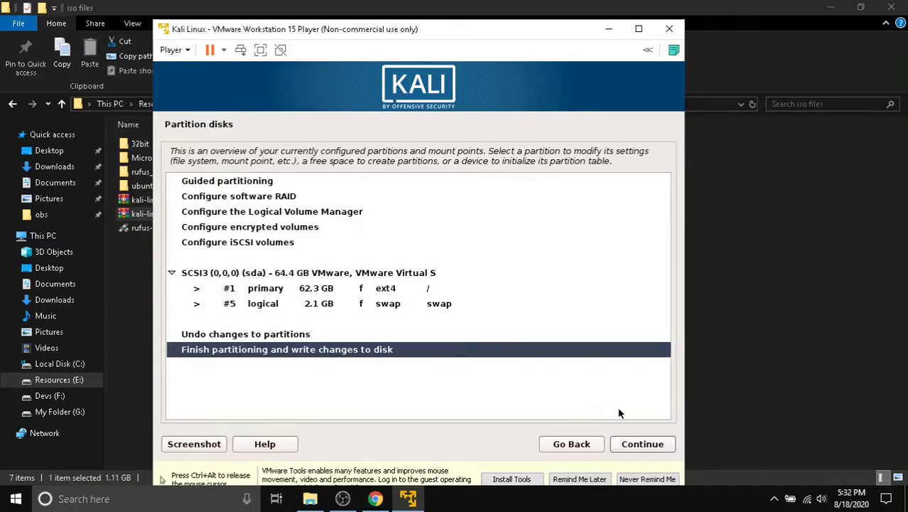
left_click(631, 452)
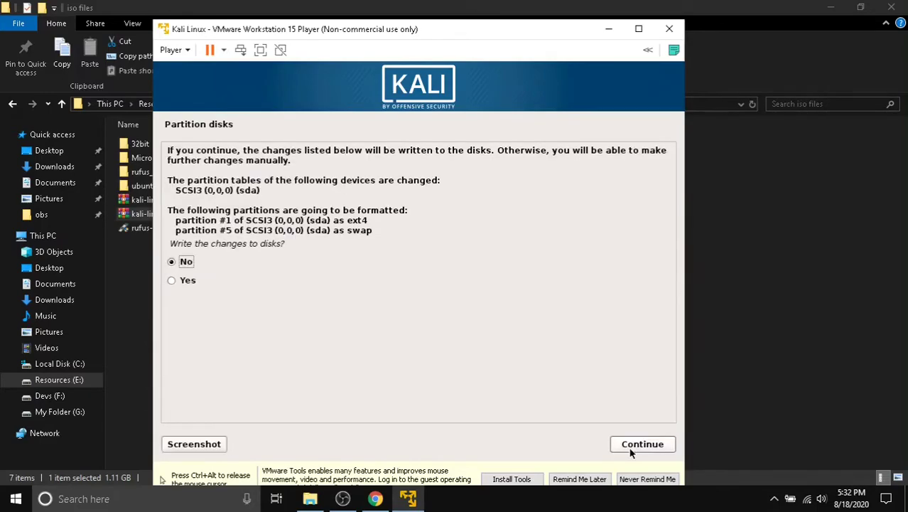
- Answer Yes to writing the ext4 and swap partition changes and start the installation
left_click(171, 281)
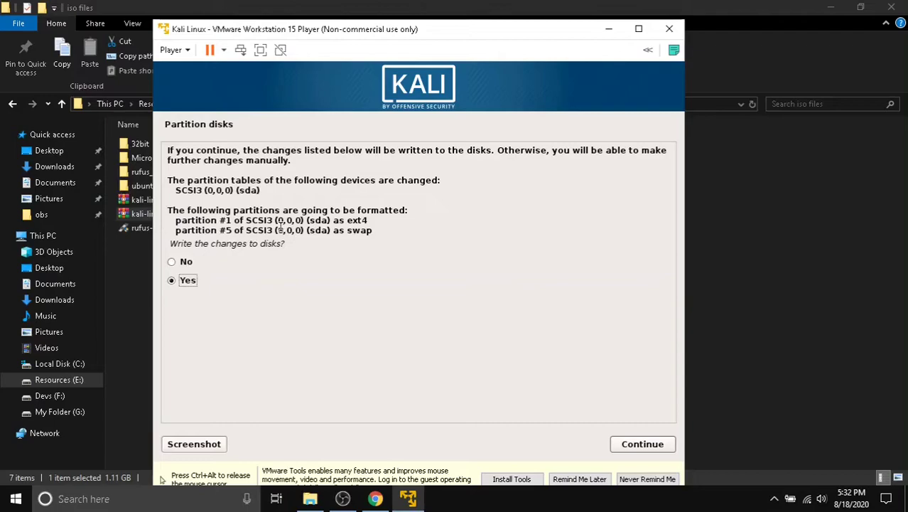
left_click_drag(233, 210, 446, 207)
left_click(250, 263)
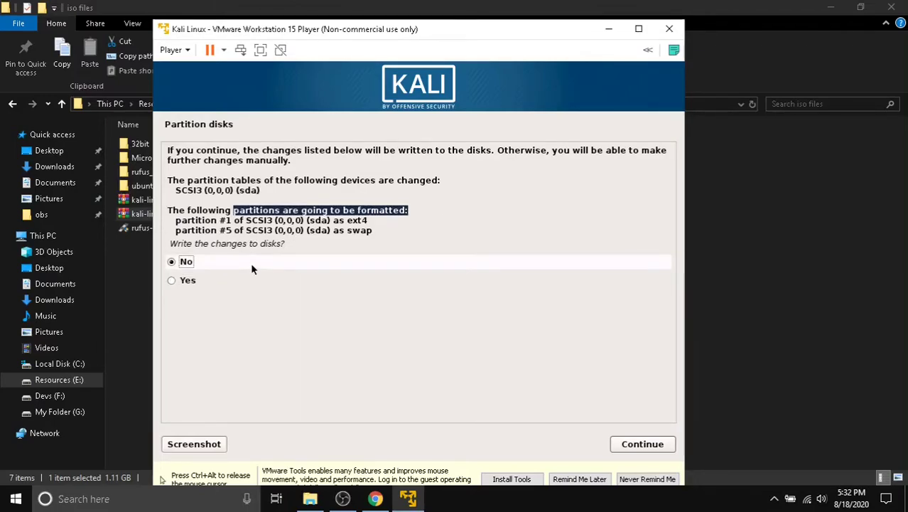
left_click(211, 284)
left_click(622, 441)
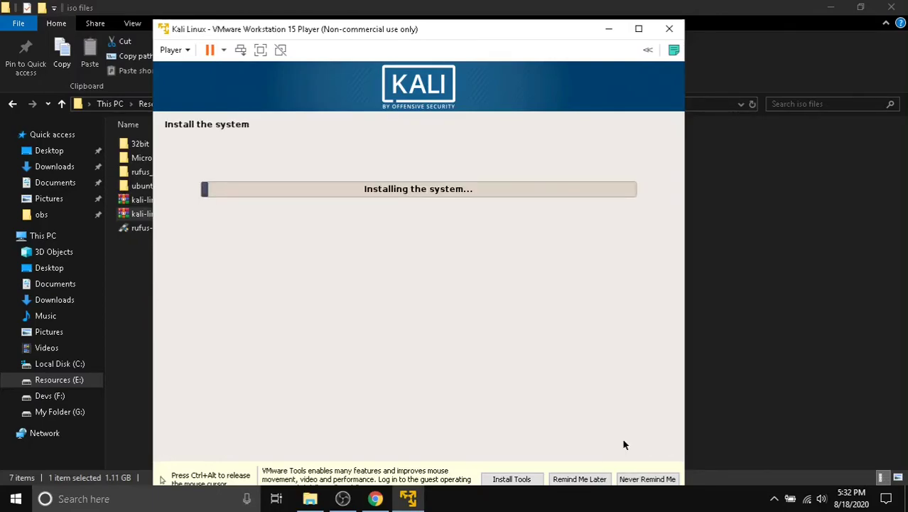
- Dismiss the VMware Tools reminder with Remind Me Later while system files copy
left_click(580, 479)
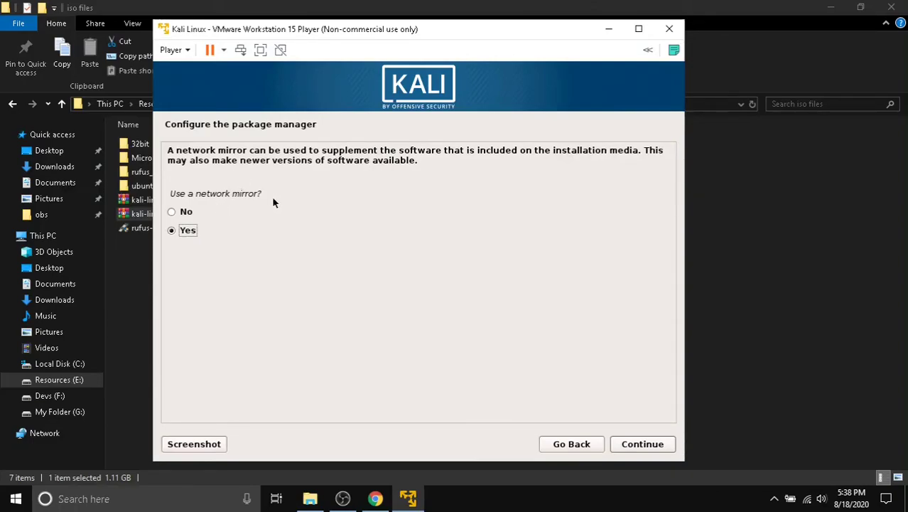
- Decline a network mirror for the package manager and continue
left_click(174, 212)
left_click(639, 446)
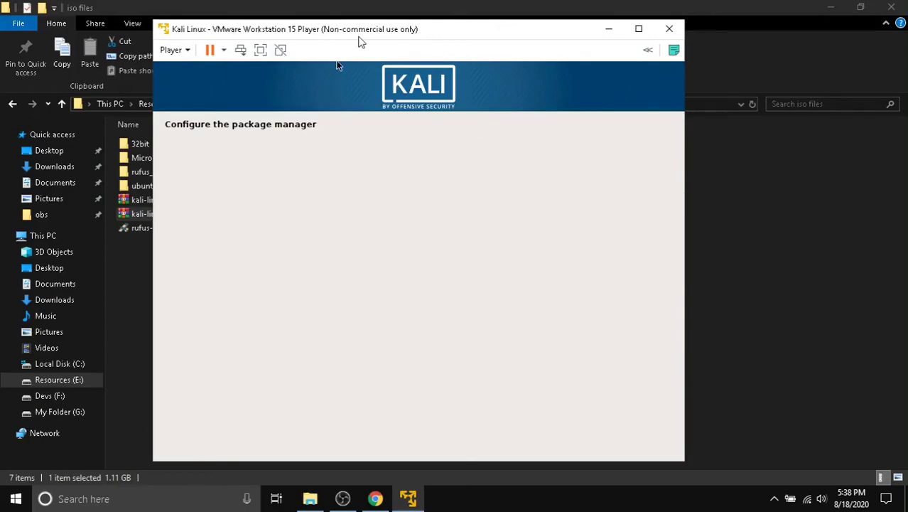
left_click_drag(359, 42, 353, 36)
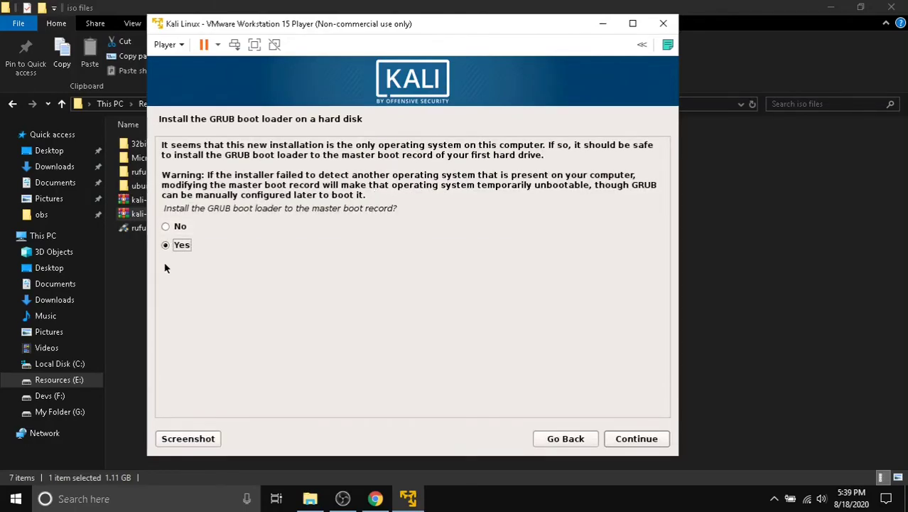
- Install GRUB to the master boot record on /dev/sda
left_click(649, 439)
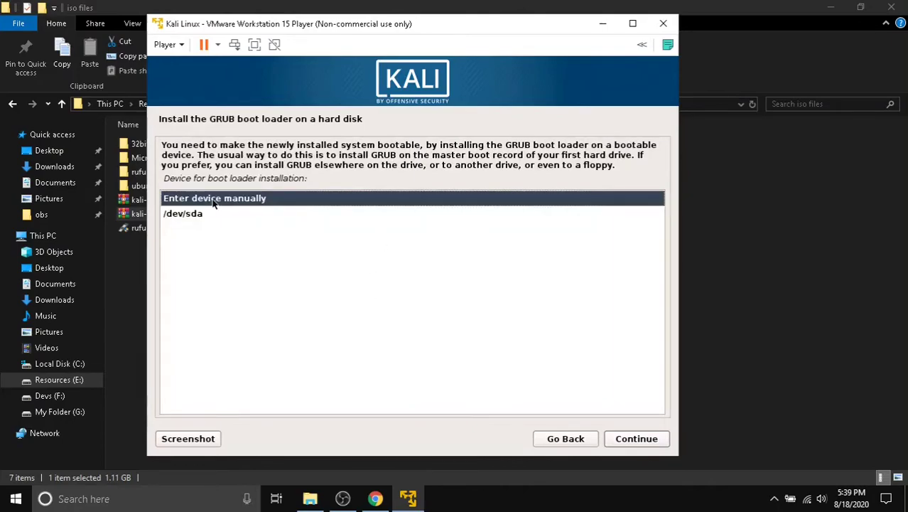
left_click(191, 219)
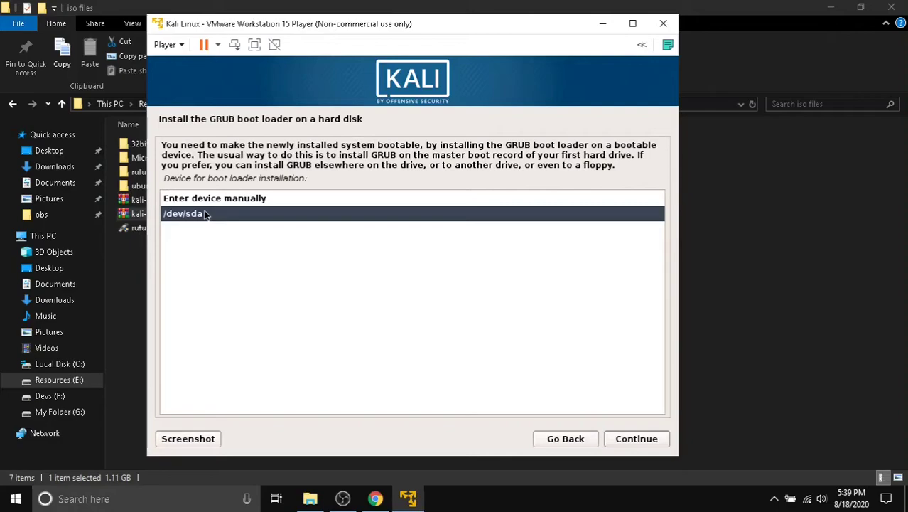
left_click(629, 439)
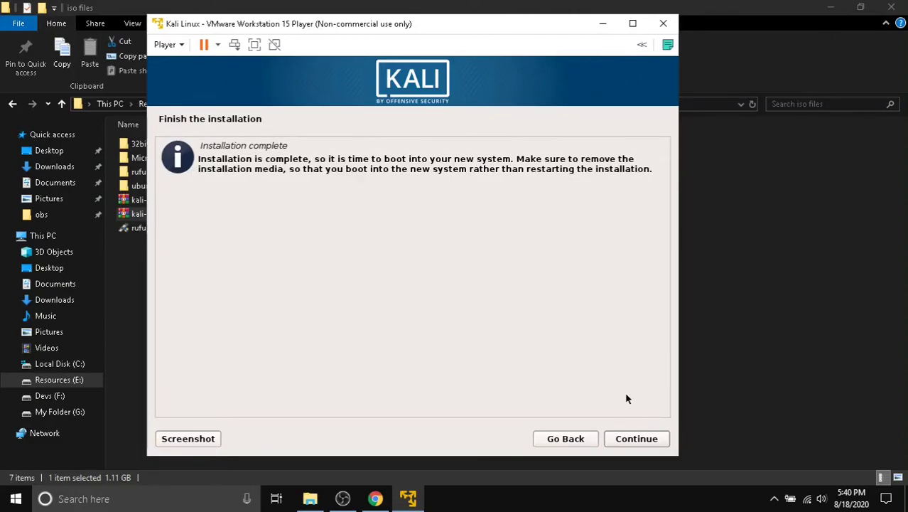
- Continue past 'Installation complete' to reboot into the Kali login screen
left_click(630, 439)
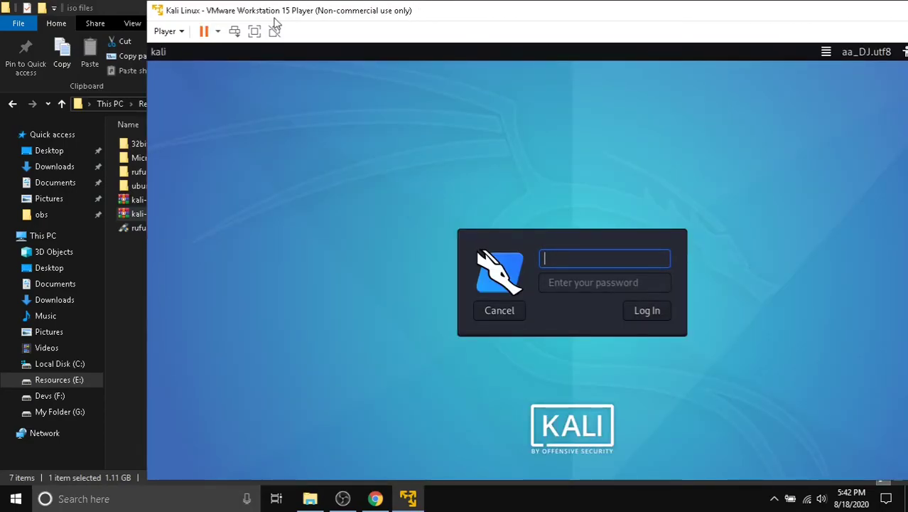
- Maximize the VM window and log in to Kali as root with the root password
double_click(171, 17)
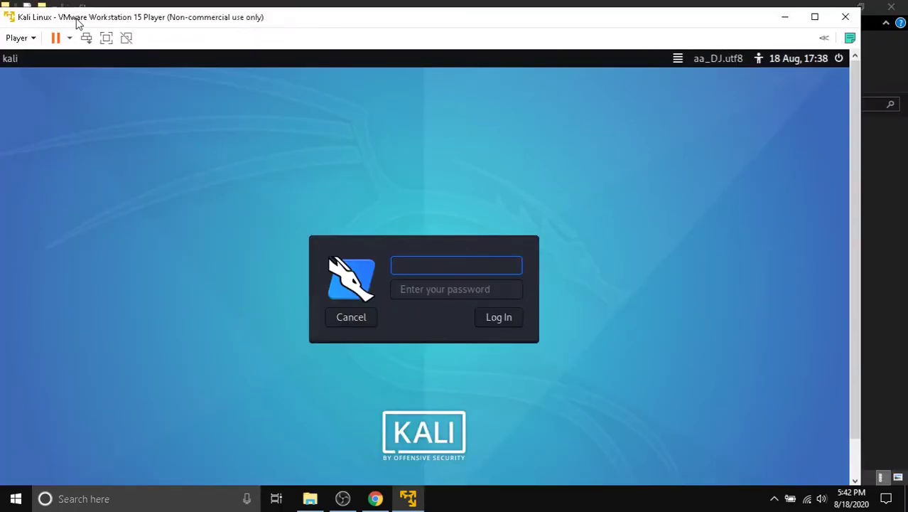
left_click(814, 16)
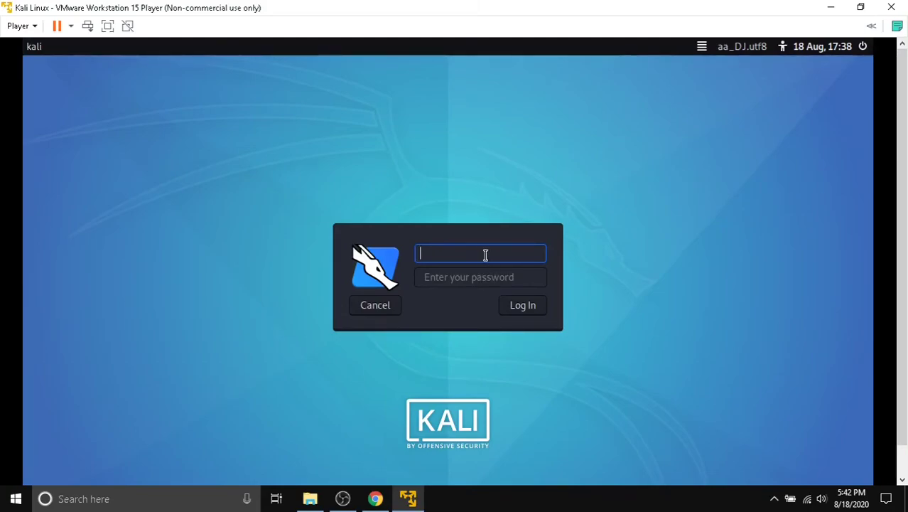
type("root")
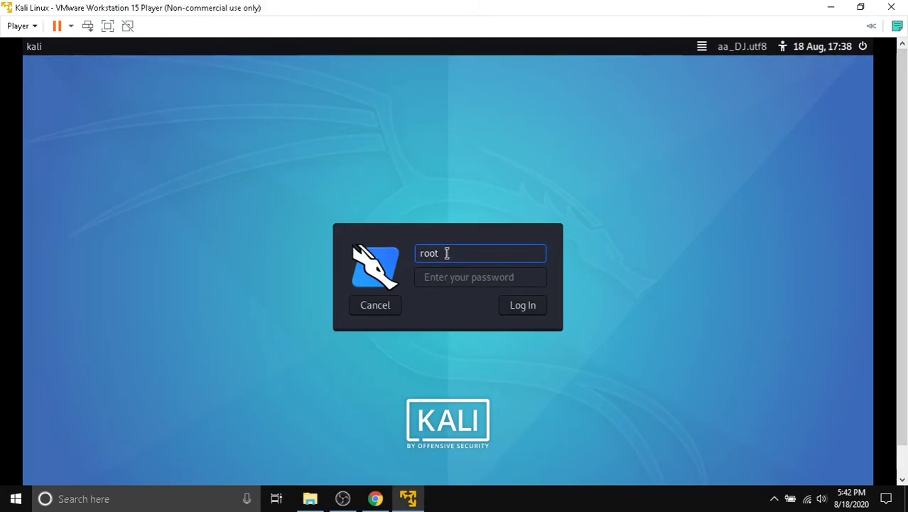
double_click(420, 252)
left_click(493, 255)
left_click(450, 279)
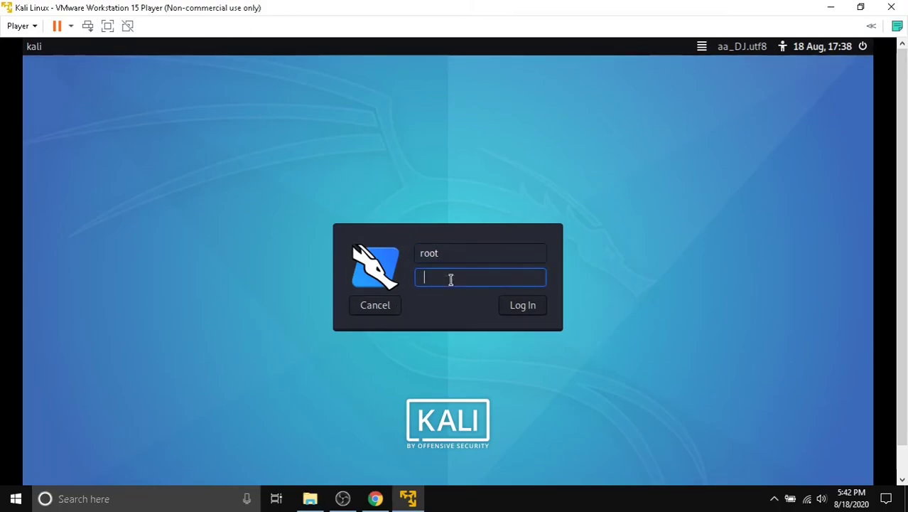
type("toor")
key("Return")
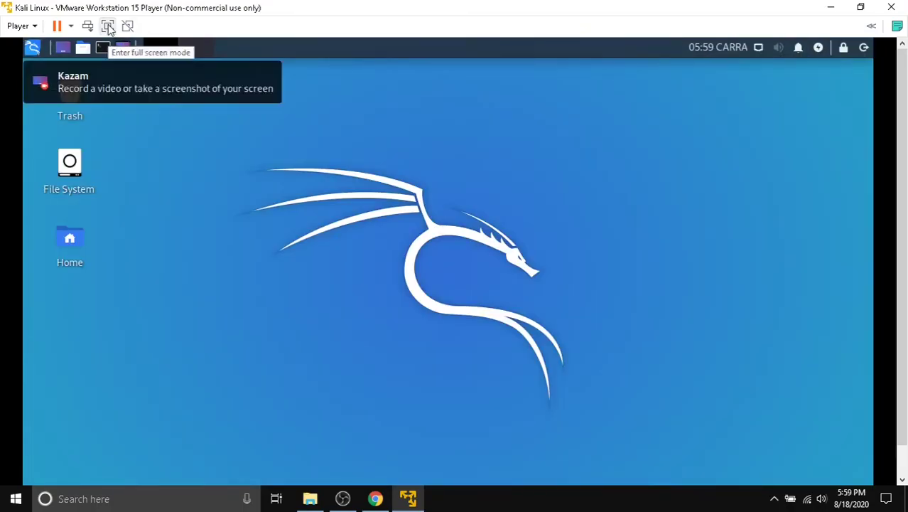
- Toggle full-screen mode on and off twice, then open the Kali applications menu
left_click(107, 25)
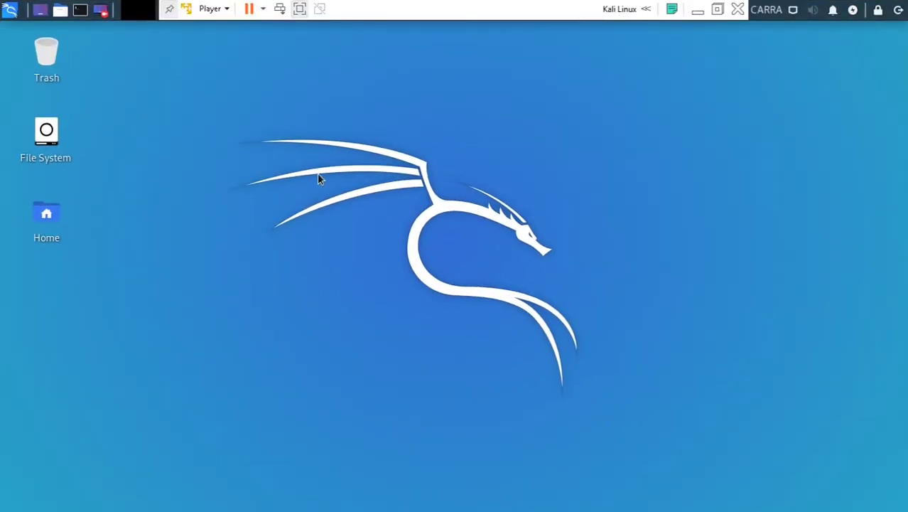
left_click(300, 9)
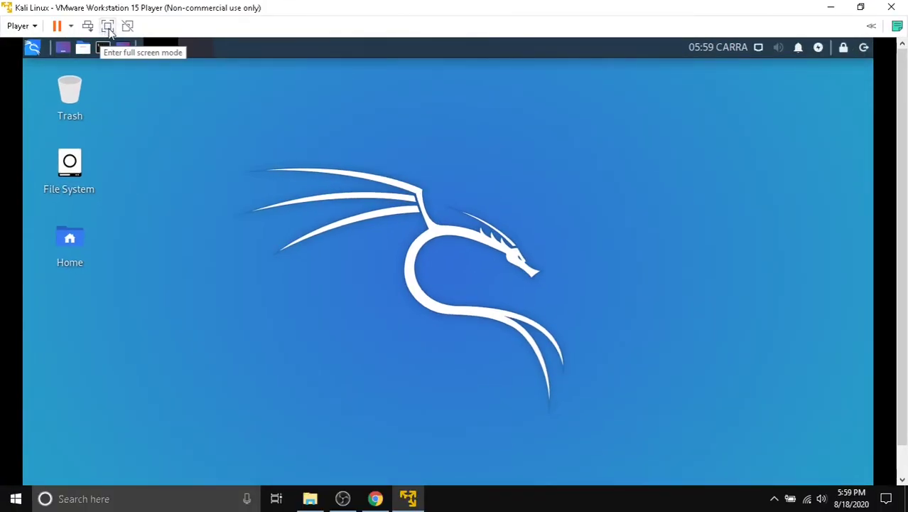
left_click(106, 26)
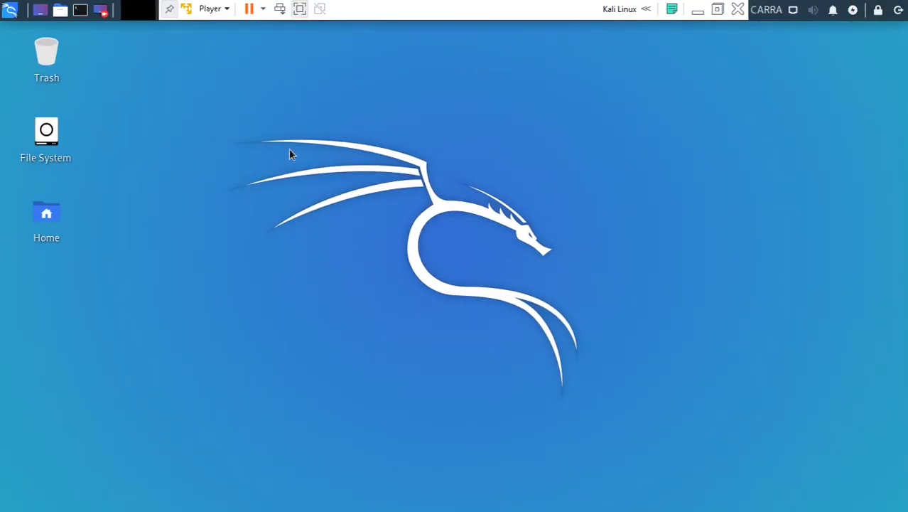
left_click(299, 8)
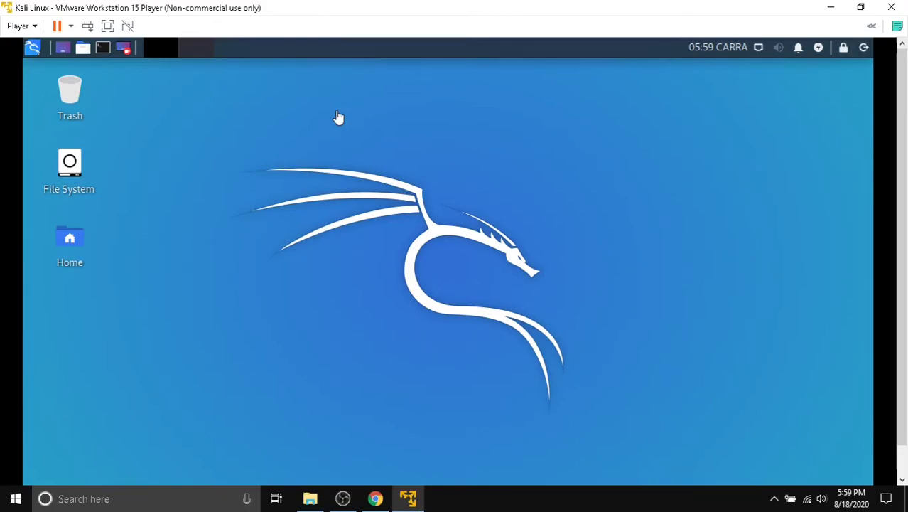
left_click(32, 50)
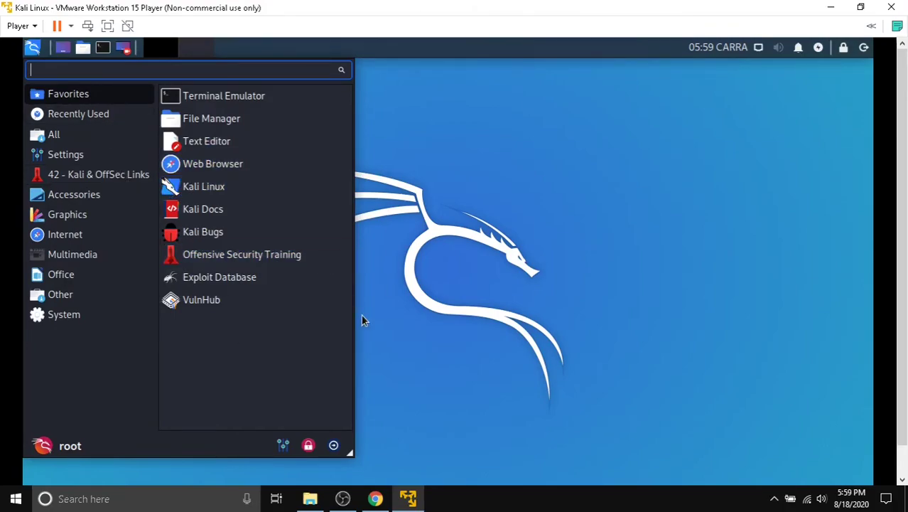
- Close the applications menu and switch the Kali VM to full-screen view
left_click(557, 228)
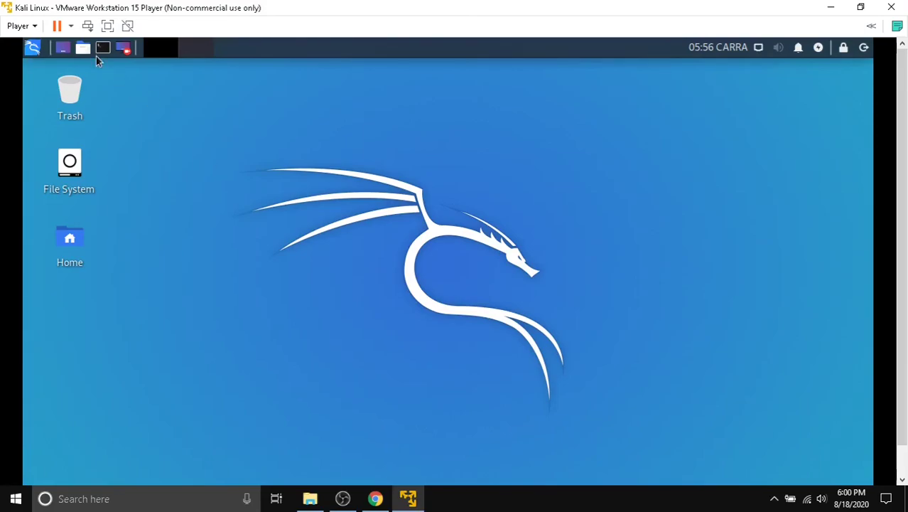
left_click(107, 26)
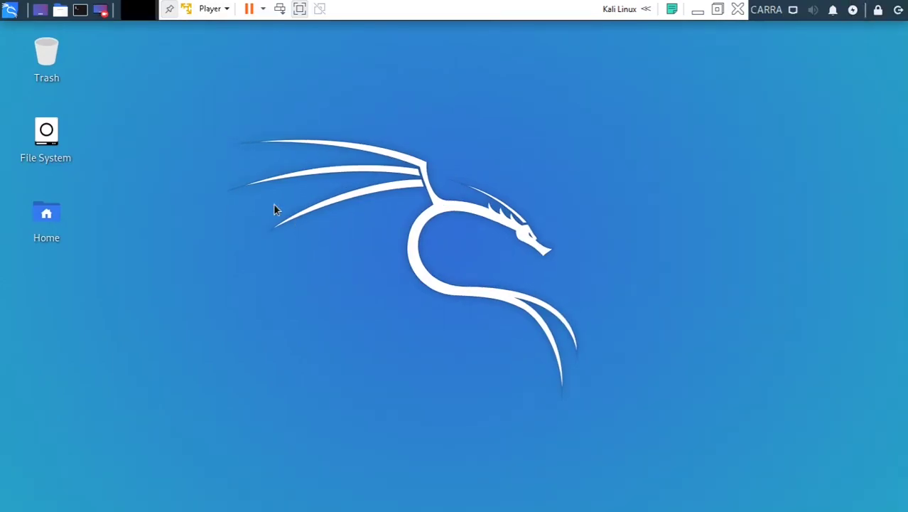